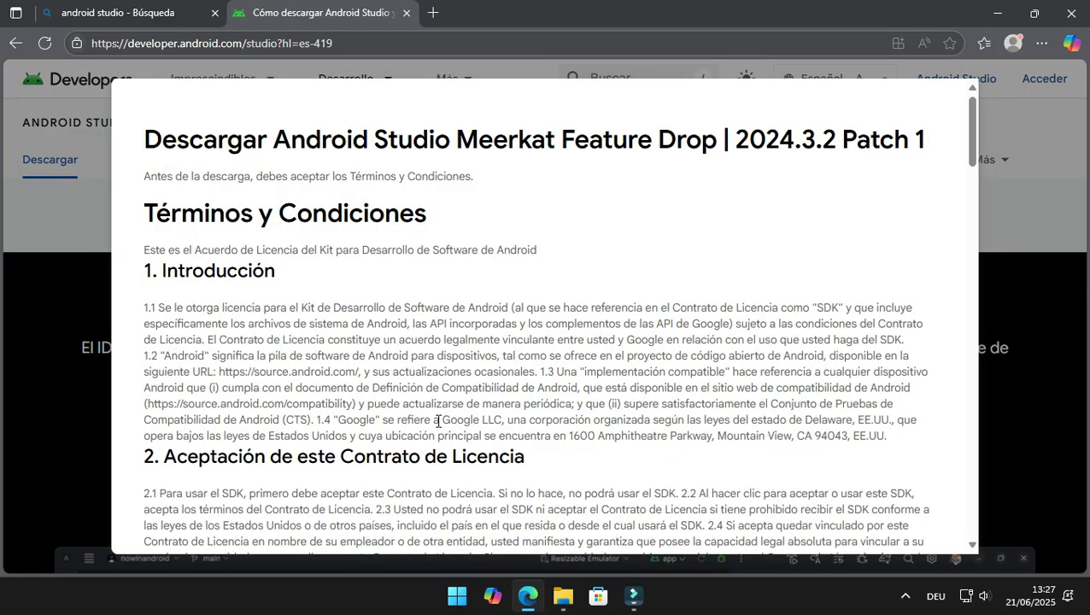
# Accept the terms and conditions, download Android Studio Meerkat Feature Drop 2024.3.2 Patch 1 for Windows, and close the browser when it finishes
pyautogui.scroll(-20, 438, 421)
pyautogui.scroll(-20, 438, 421)
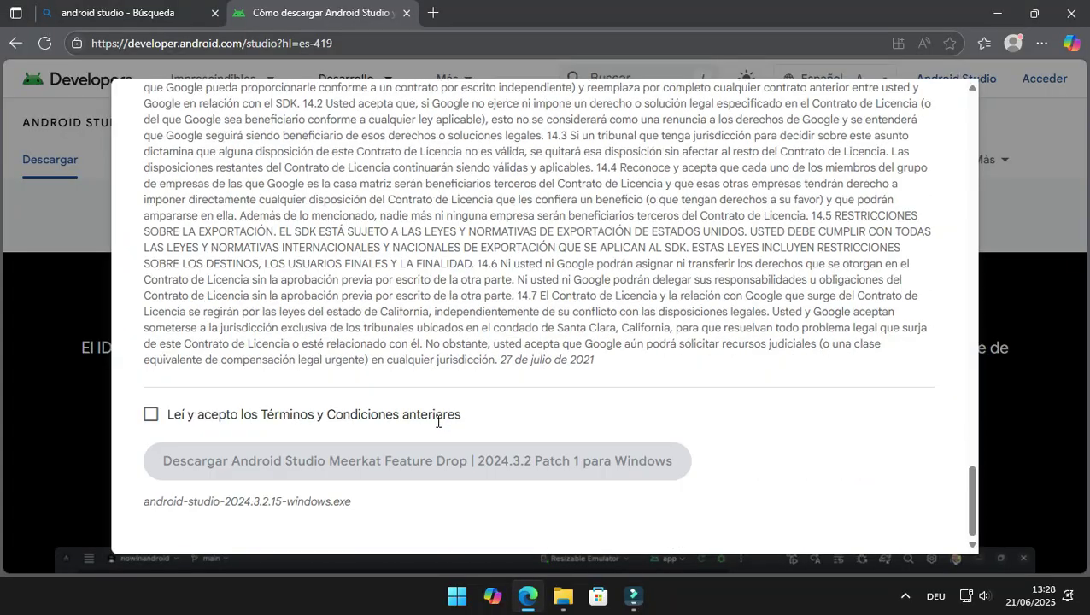
pyautogui.click(152, 416)
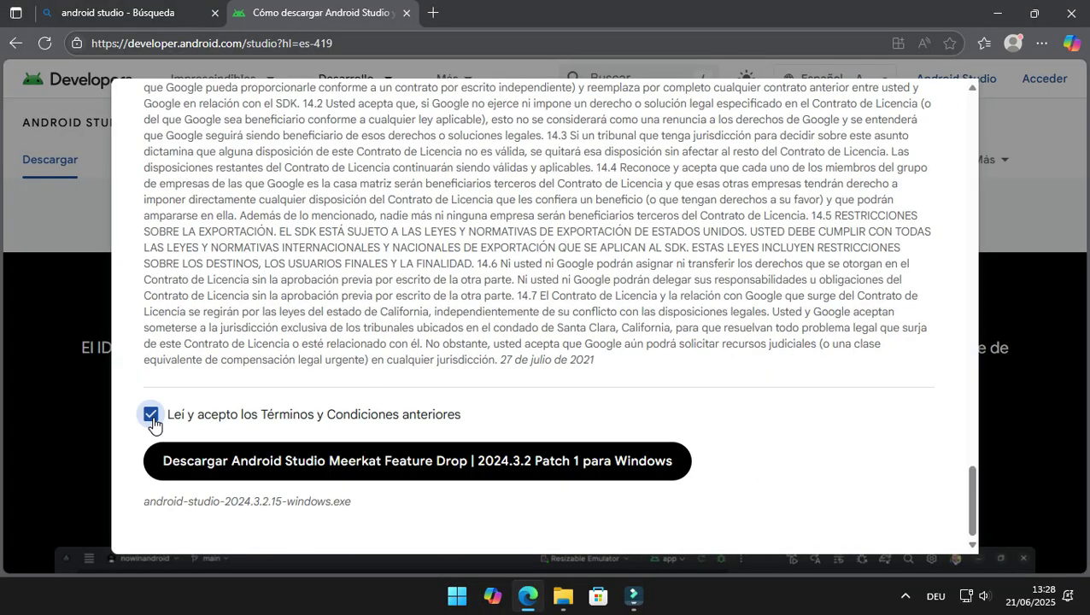
pyautogui.click(253, 462)
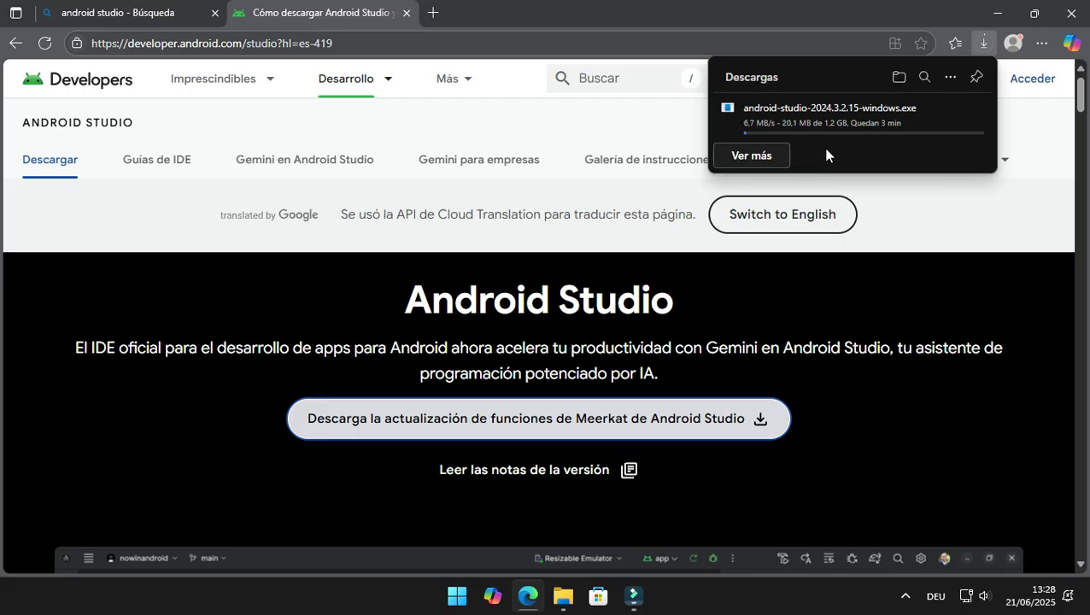
pyautogui.moveTo(869, 141)
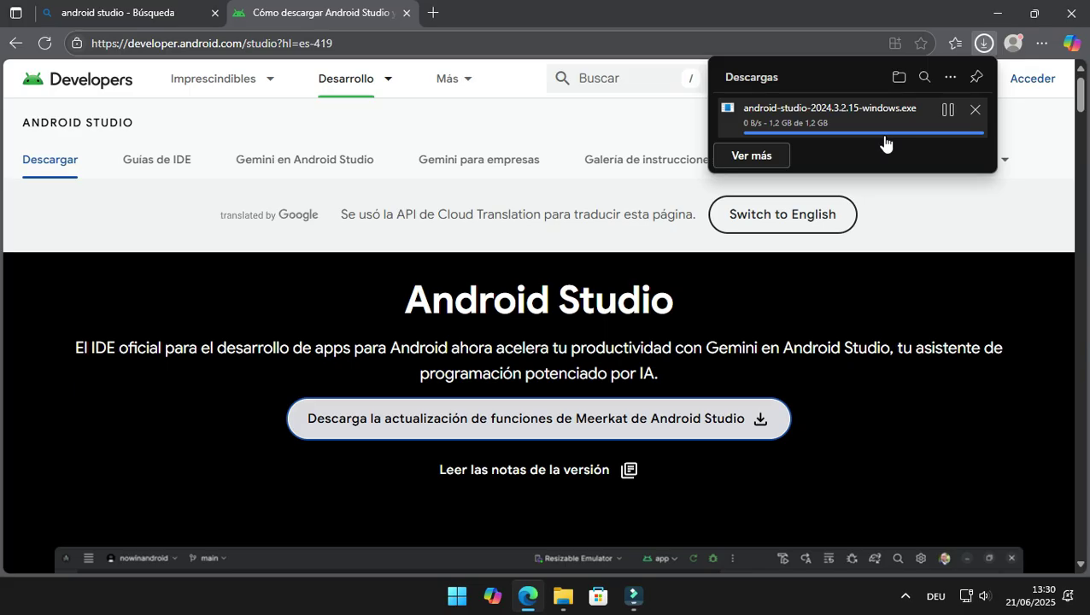
pyautogui.click(1062, 19)
pyautogui.click(1062, 19)
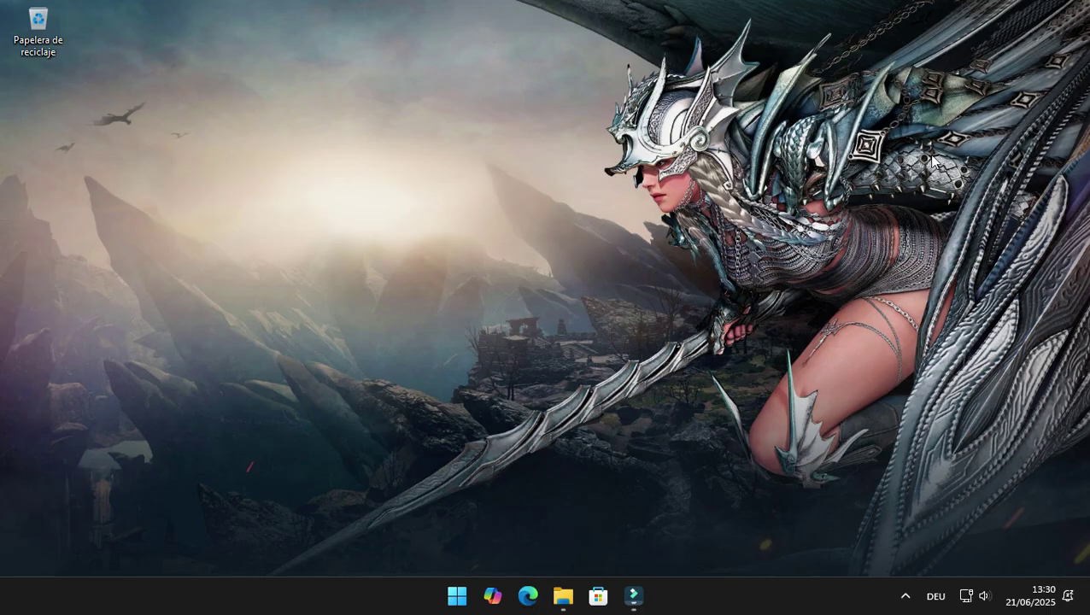
# In File Explorer, create a folder named "Android Studio" on drive E:
pyautogui.click(564, 595)
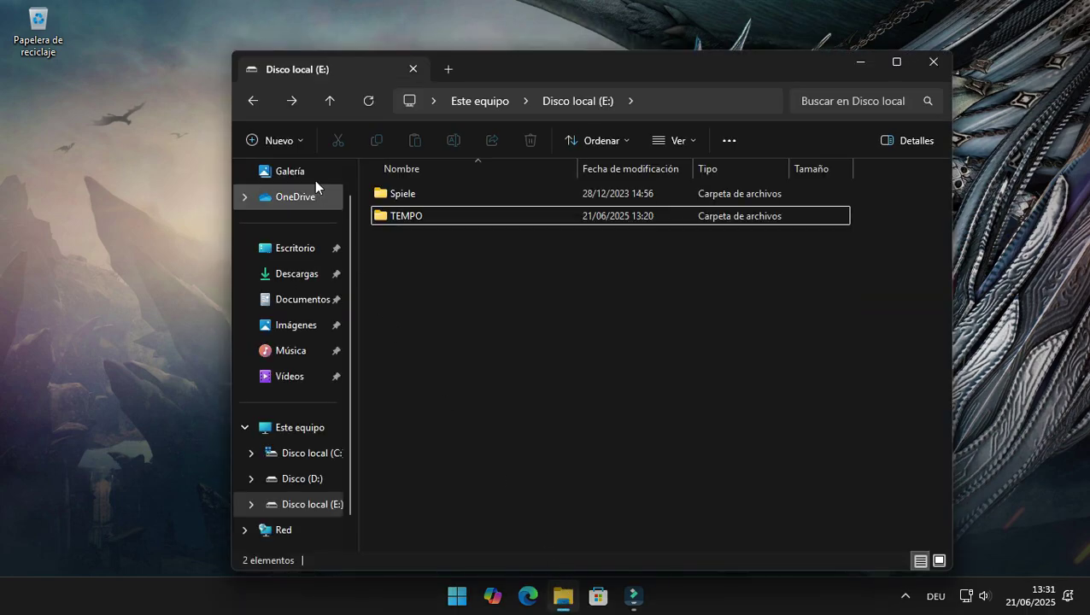
pyautogui.click(290, 142)
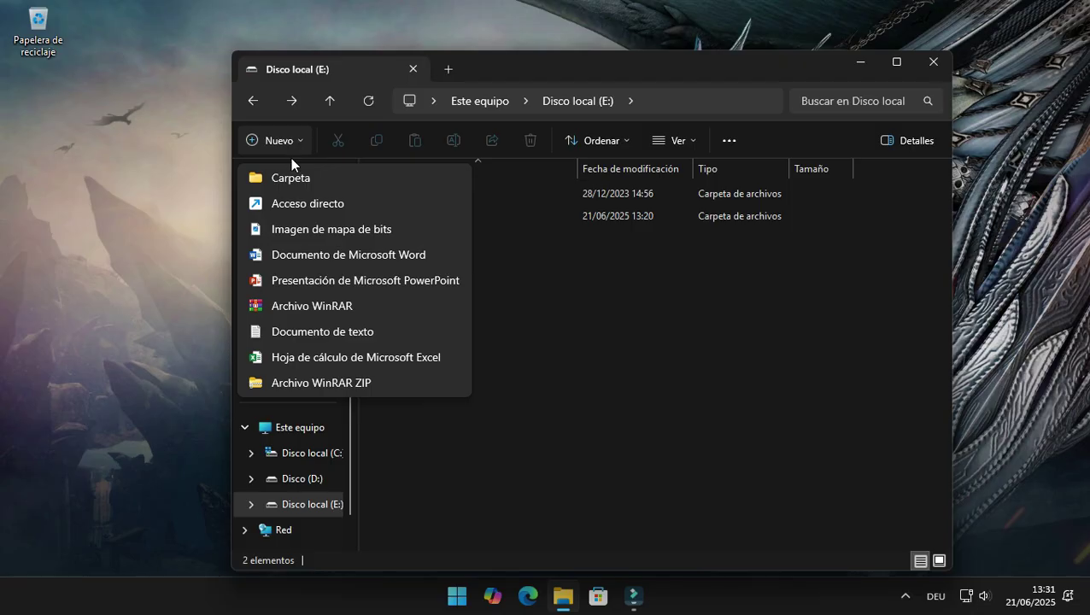
pyautogui.click(292, 176)
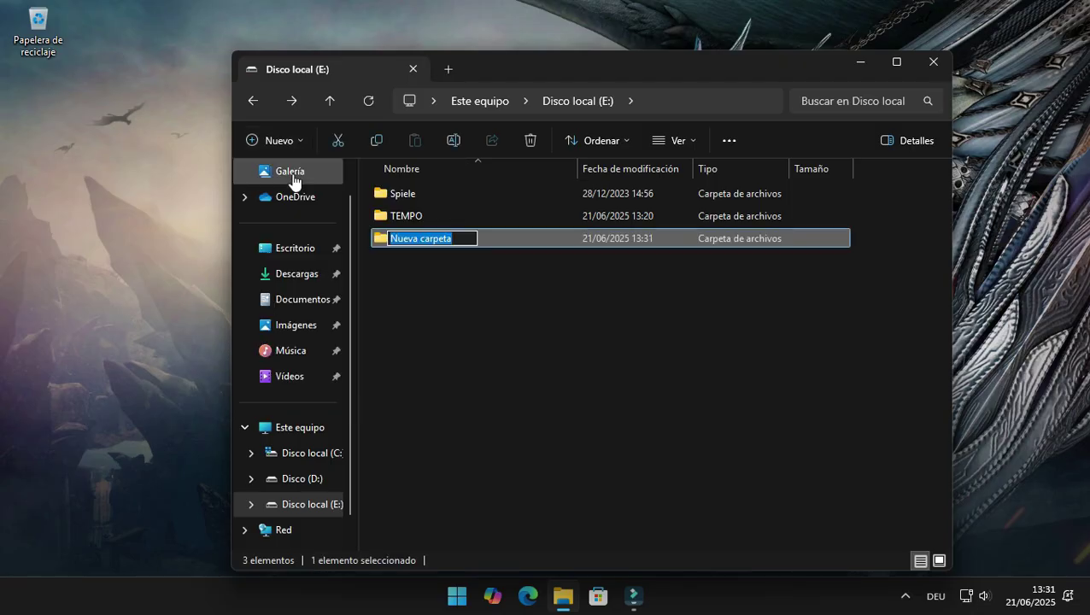
pyautogui.write('Android')
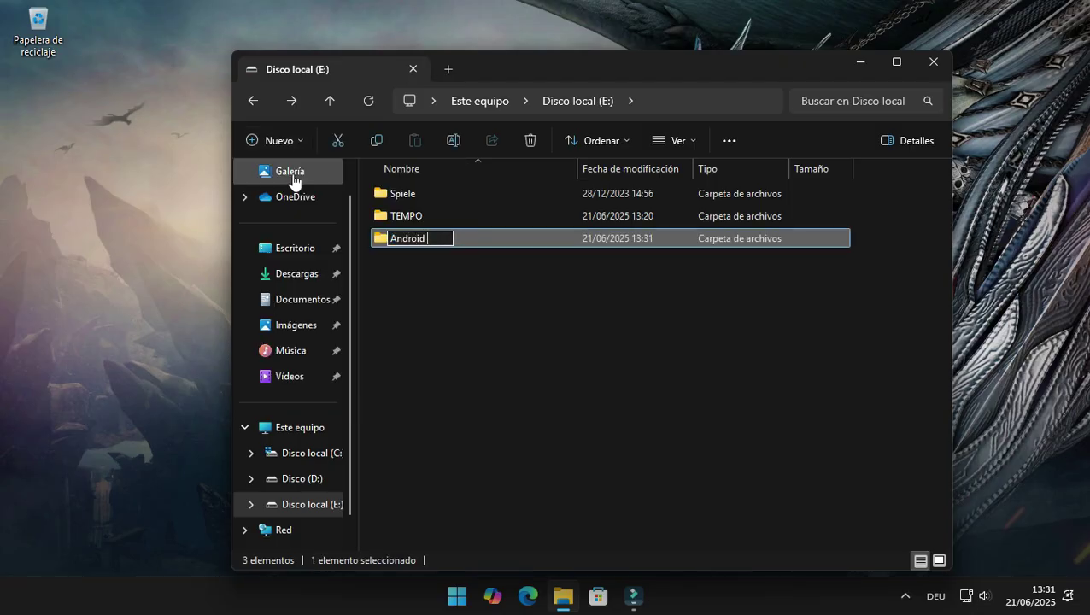
pyautogui.write(' Studio')
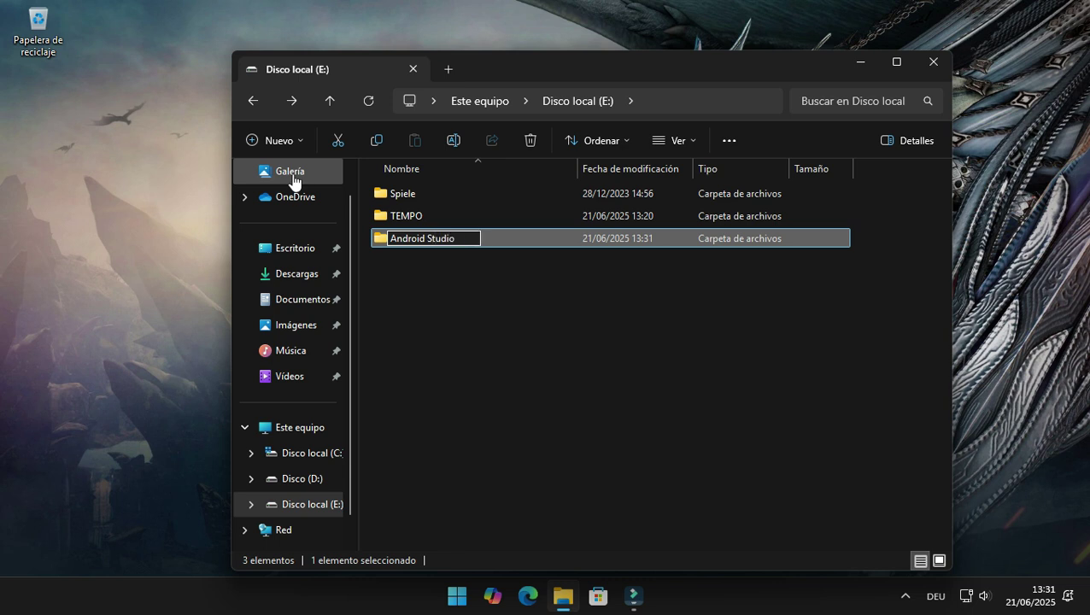
pyautogui.press('Return')
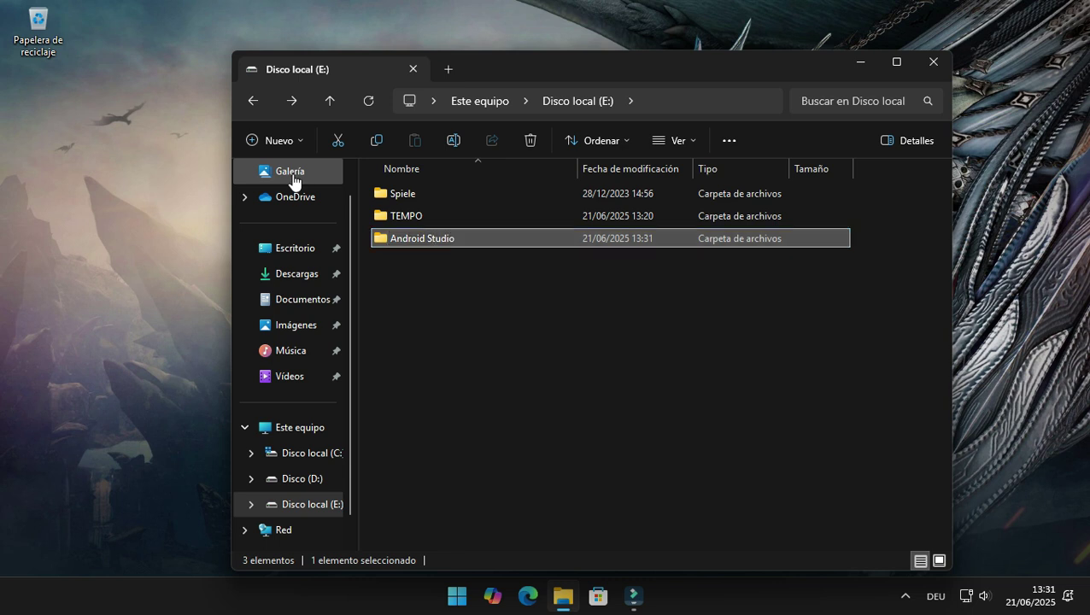
# Create a second folder named "Android" on drive E:
pyautogui.click(267, 150)
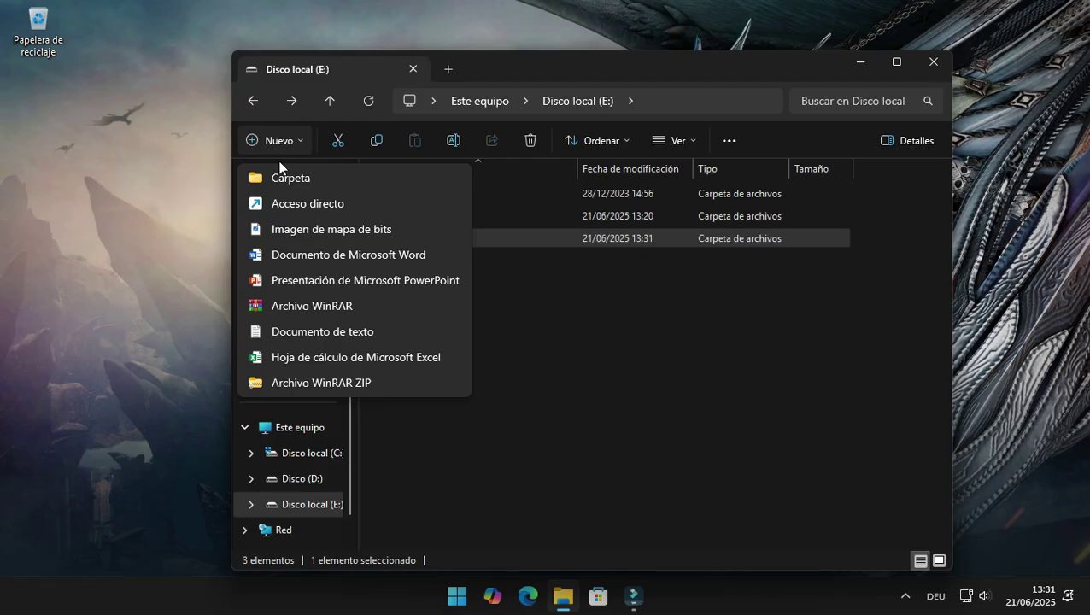
pyautogui.click(288, 173)
pyautogui.write('Android')
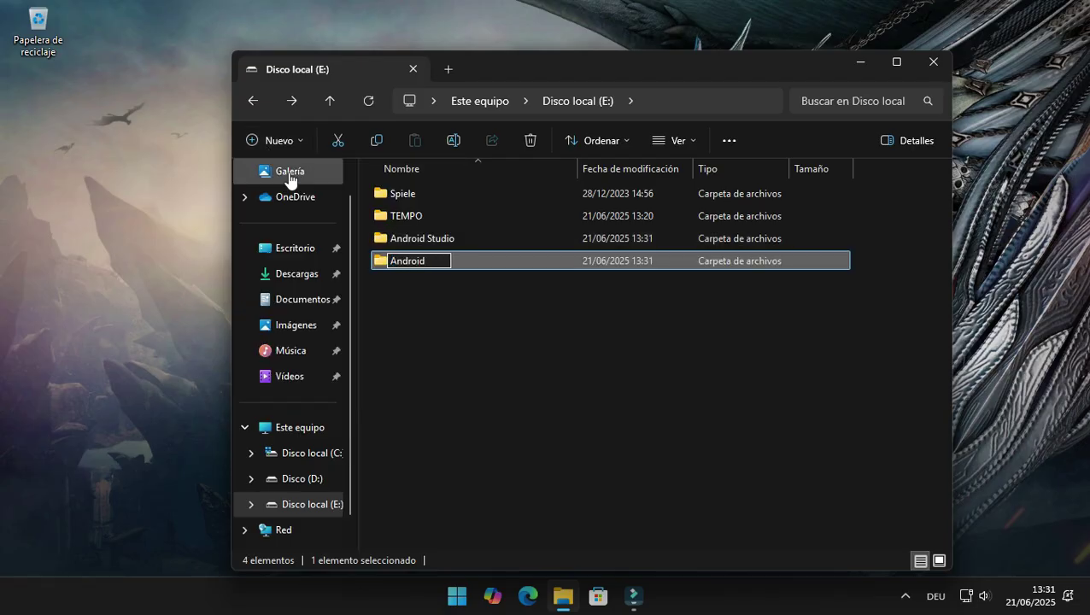
pyautogui.press('Return')
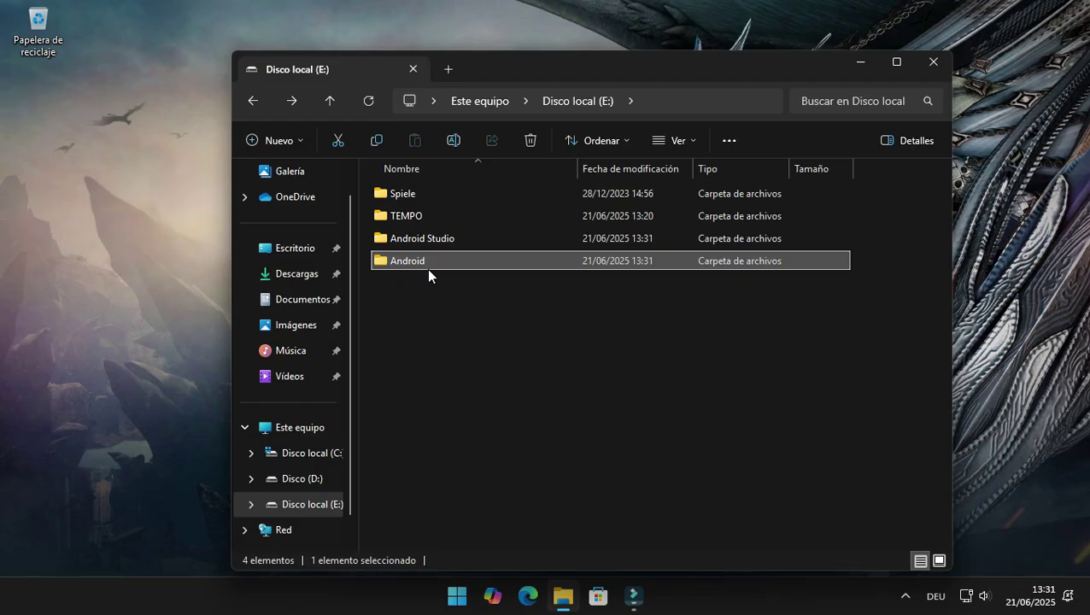
# Run the android-studio-2024.3.2.15-windows installer from the Downloads folder as administrator and close File Explorer
pyautogui.click(321, 275)
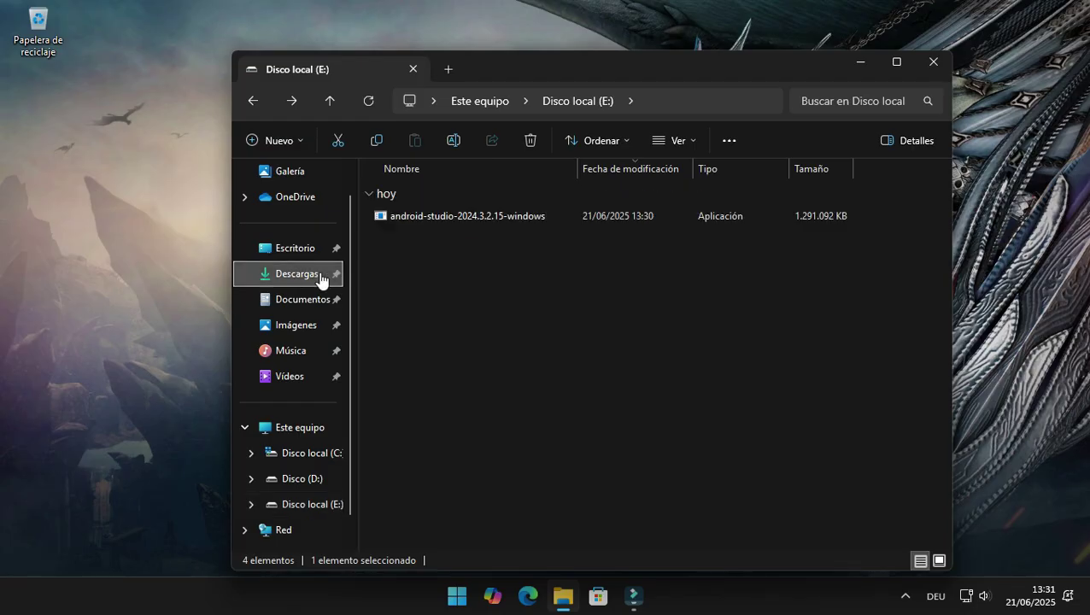
pyautogui.click(454, 219)
pyautogui.rightClick(454, 218)
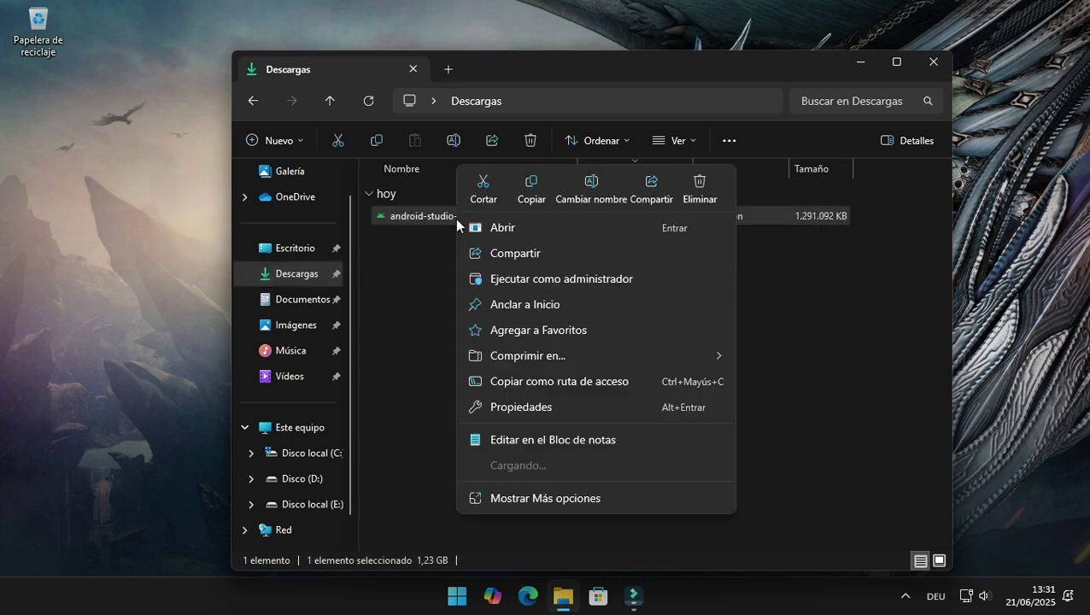
pyautogui.click(511, 280)
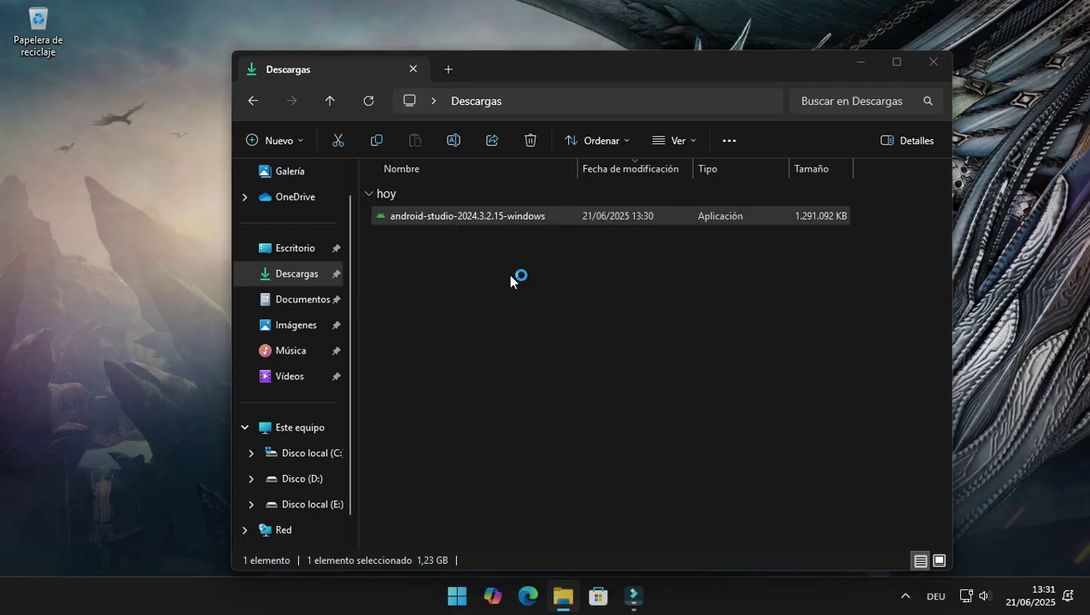
pyautogui.click(926, 69)
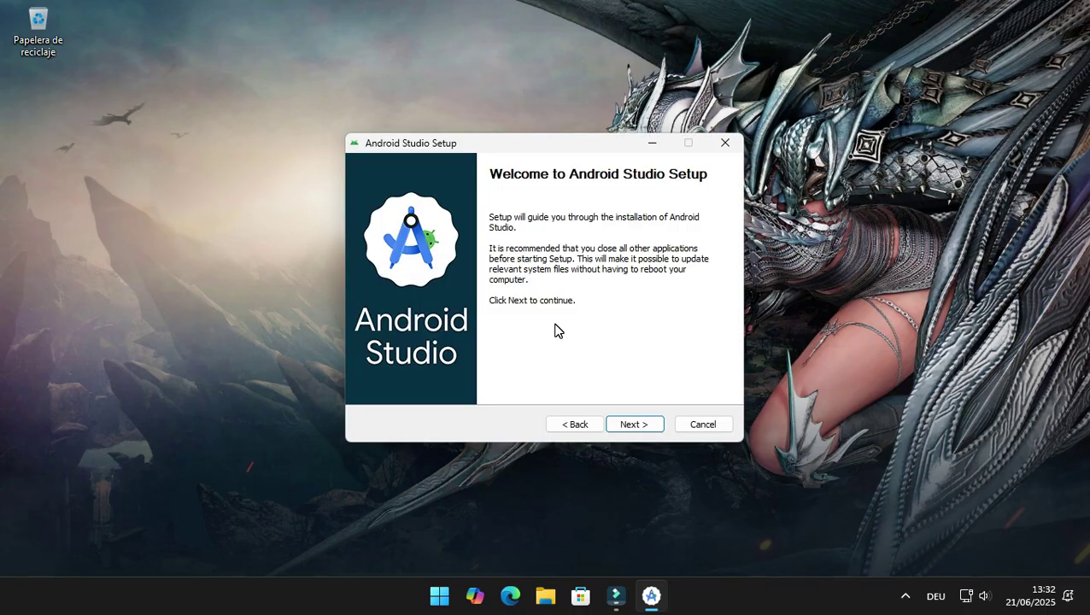
# Proceed through the setup's component selection, keeping Android Studio and Android Virtual Device selected
pyautogui.click(634, 424)
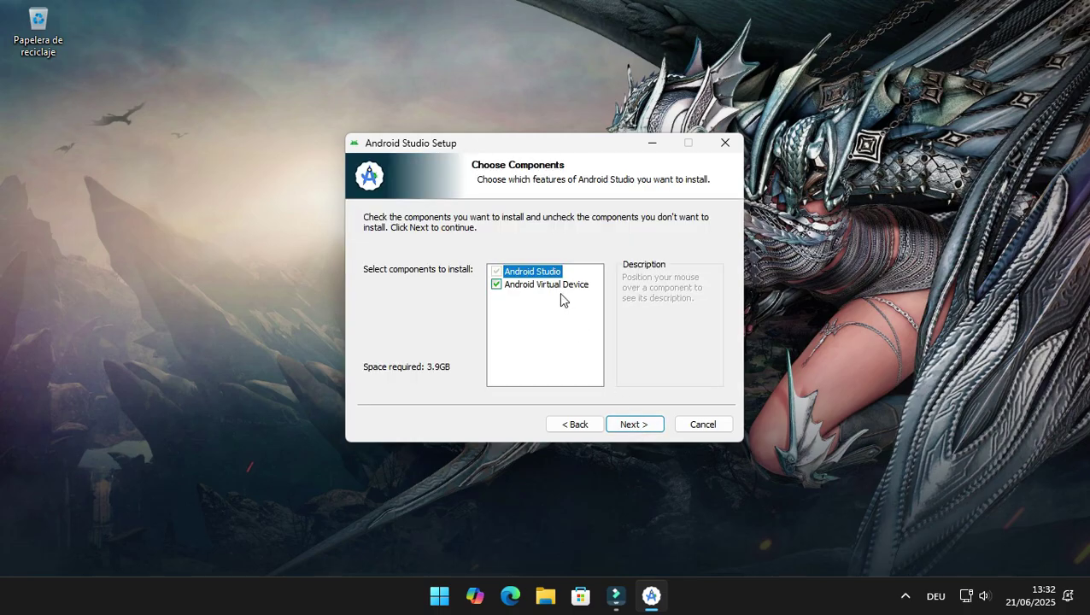
pyautogui.moveTo(521, 289)
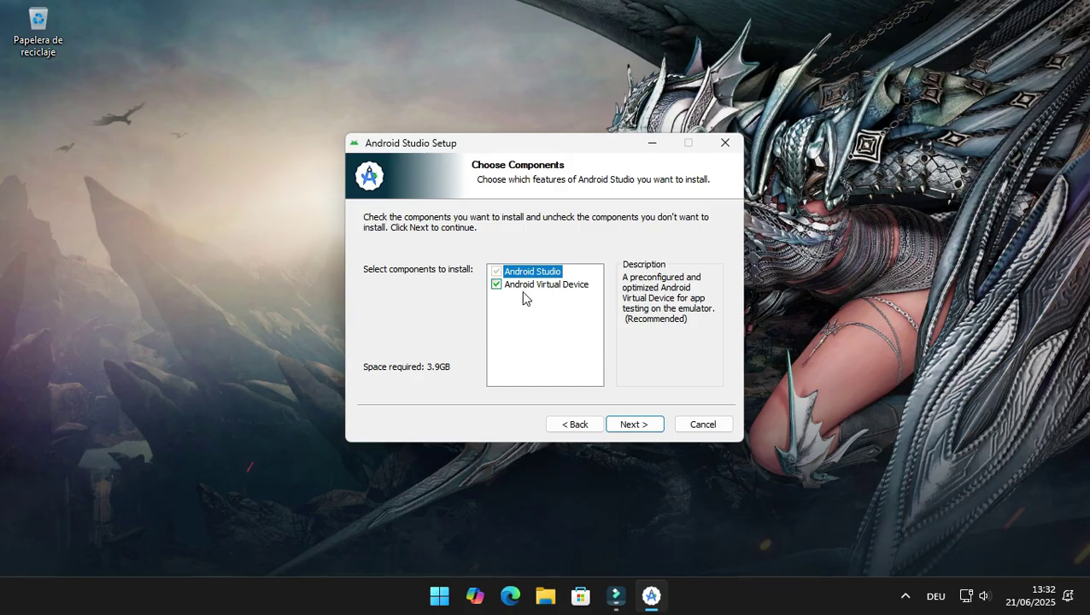
pyautogui.click(624, 425)
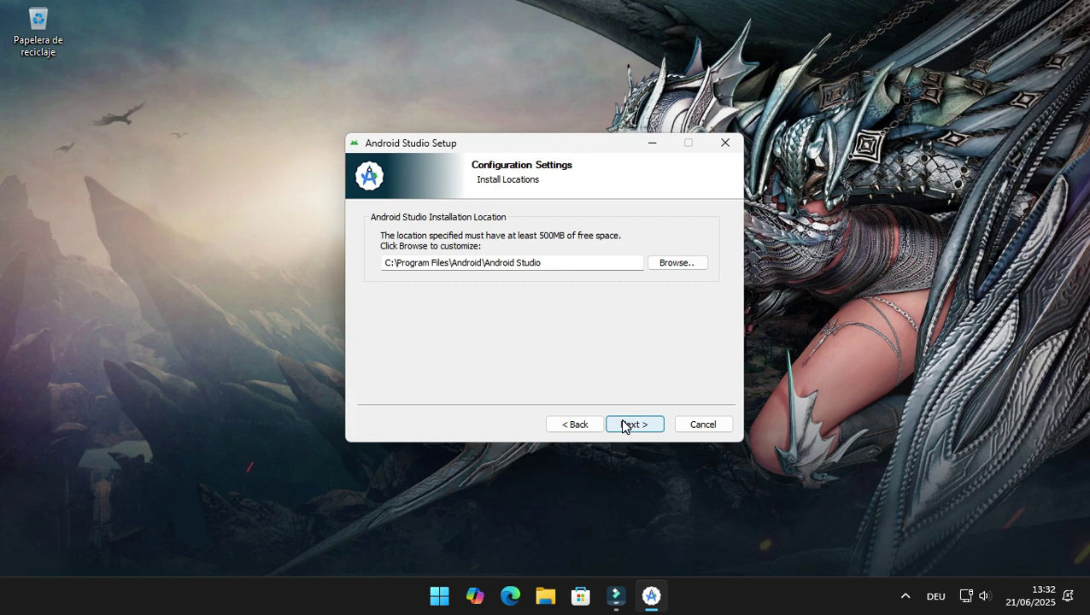
# Set the installation location to the Android Studio folder on drive E: and continue the setup
pyautogui.click(677, 263)
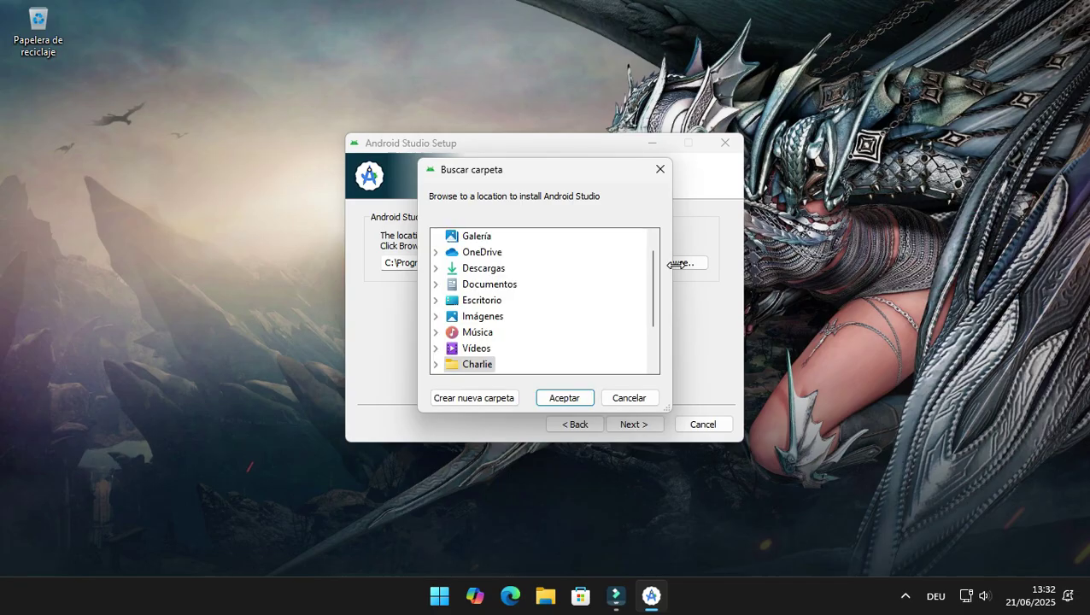
pyautogui.scroll(-2, 589, 295)
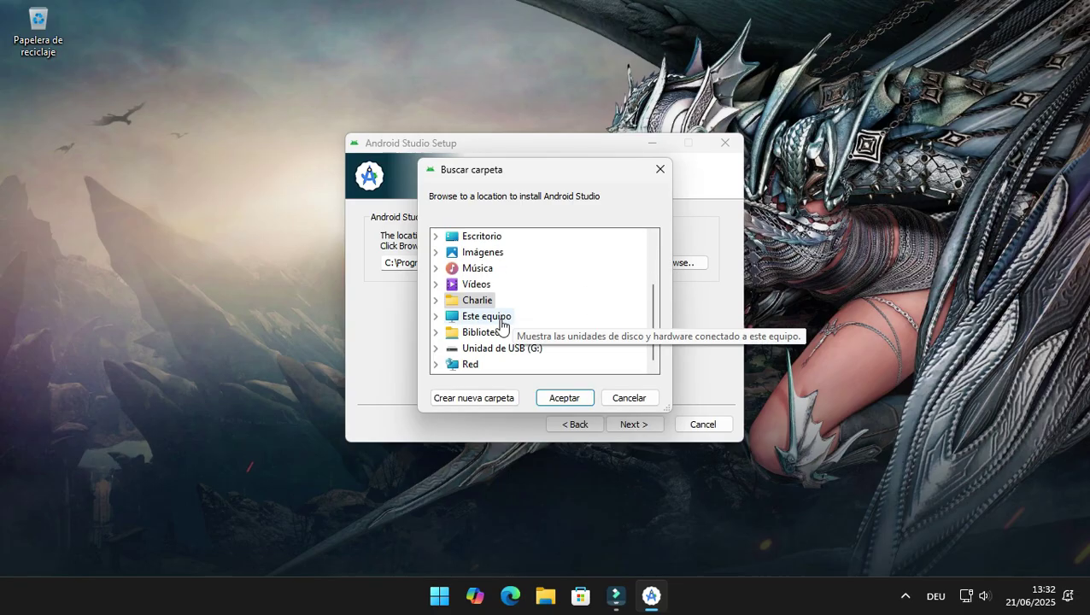
pyautogui.click(476, 326)
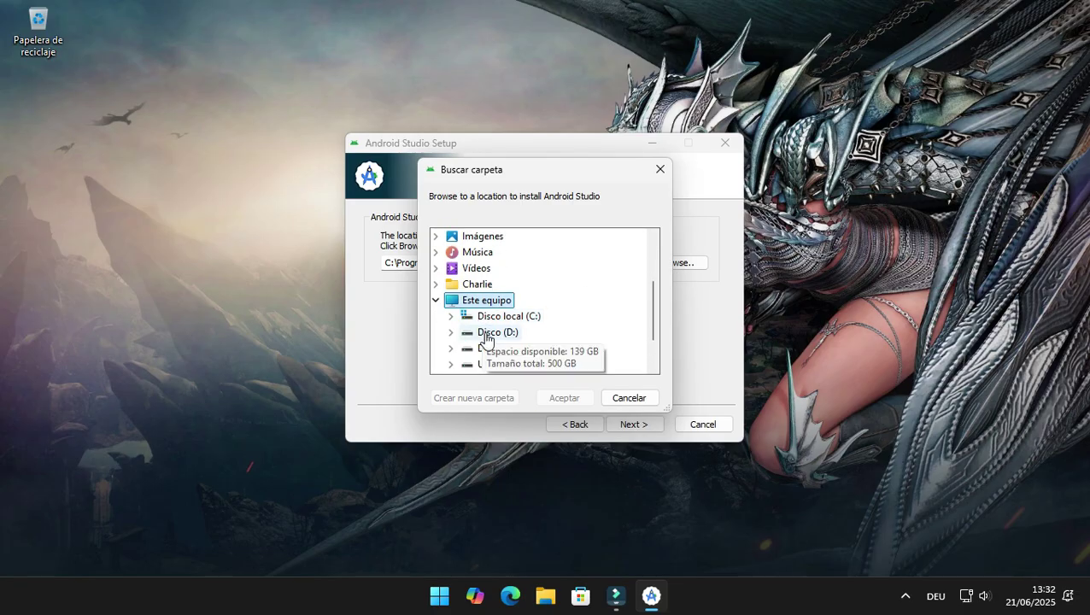
pyautogui.click(493, 348)
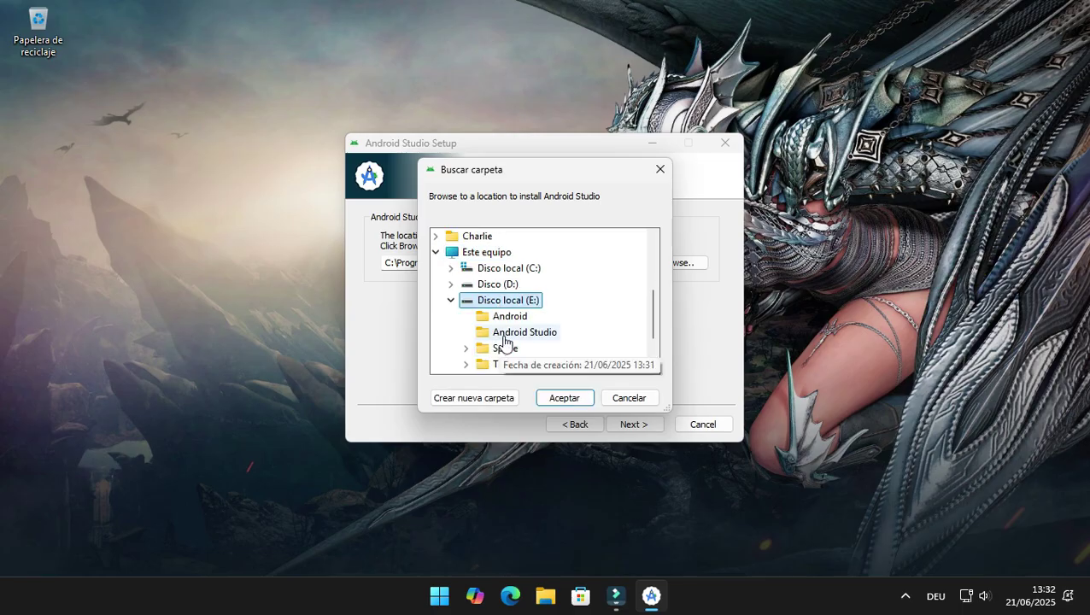
pyautogui.click(526, 335)
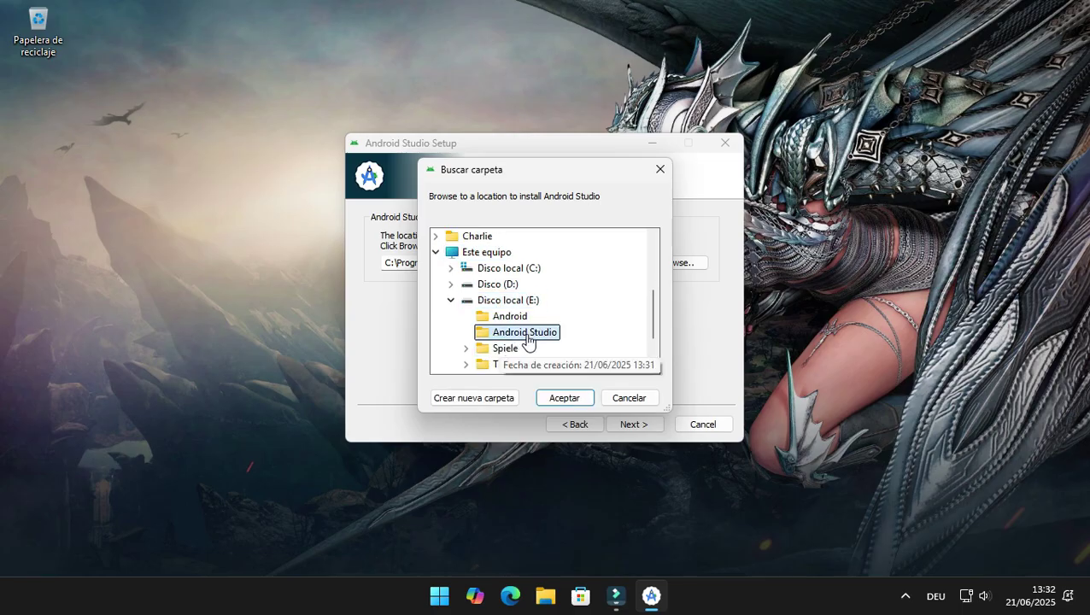
pyautogui.click(563, 400)
pyautogui.click(629, 424)
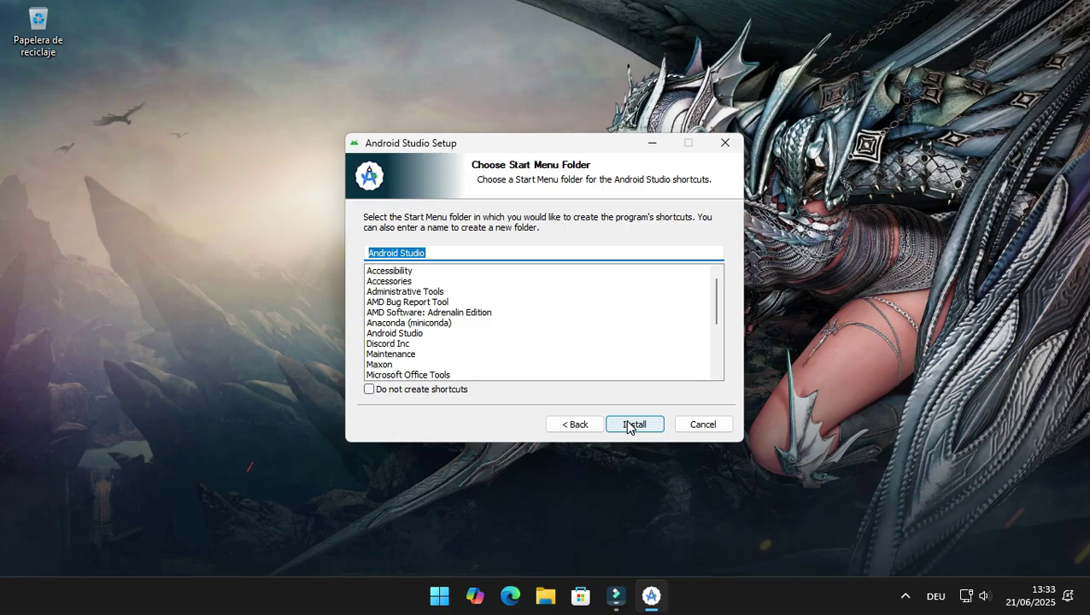
# Install Android Studio with its shortcuts in the Android Studio Start Menu folder and proceed to the setup's completion page
pyautogui.click(634, 424)
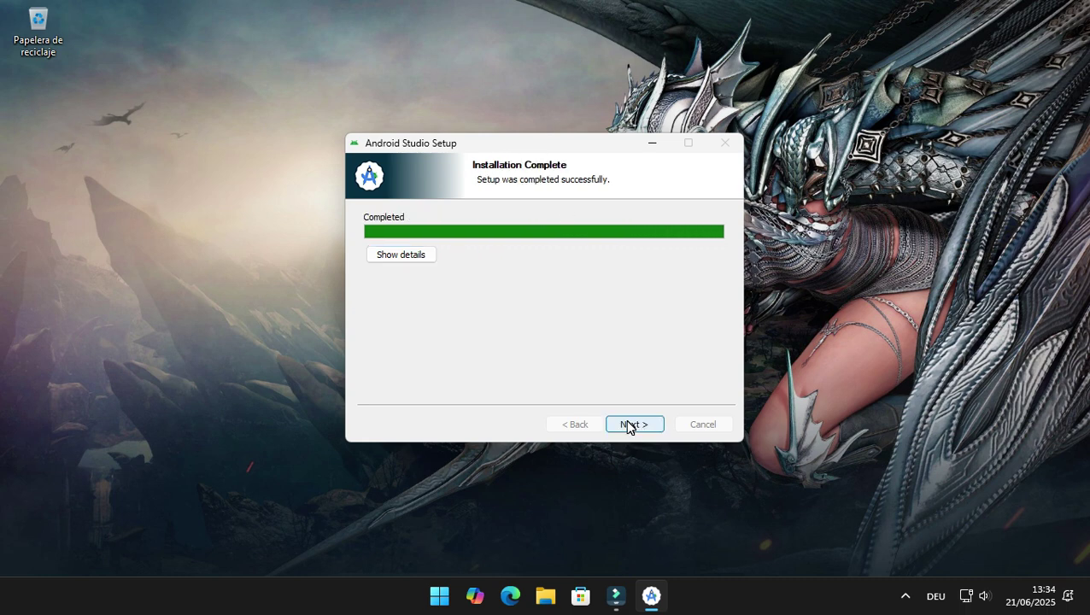
pyautogui.click(628, 424)
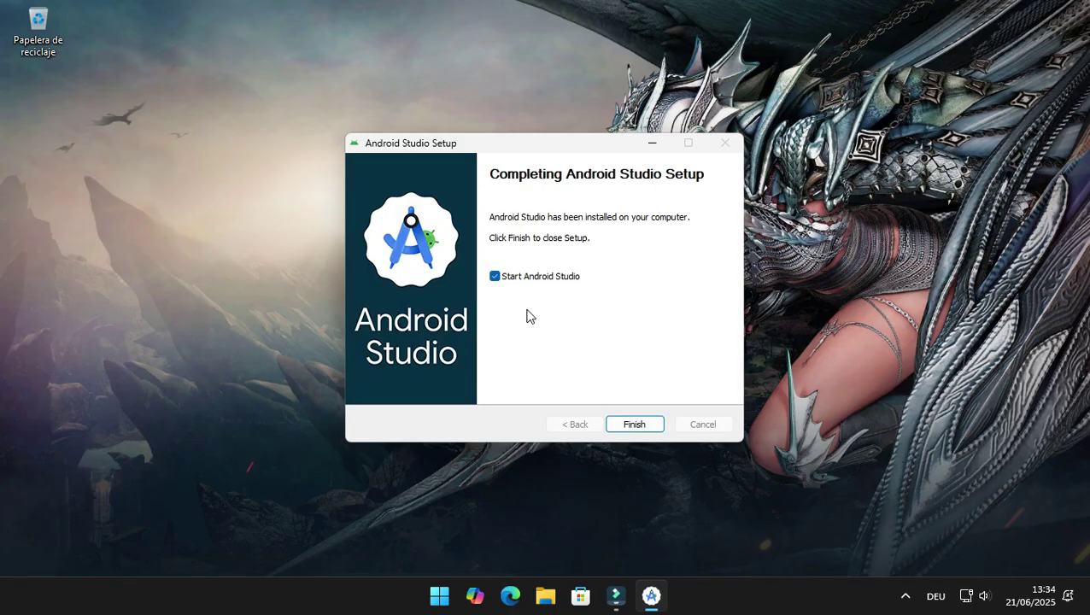
pyautogui.click(634, 425)
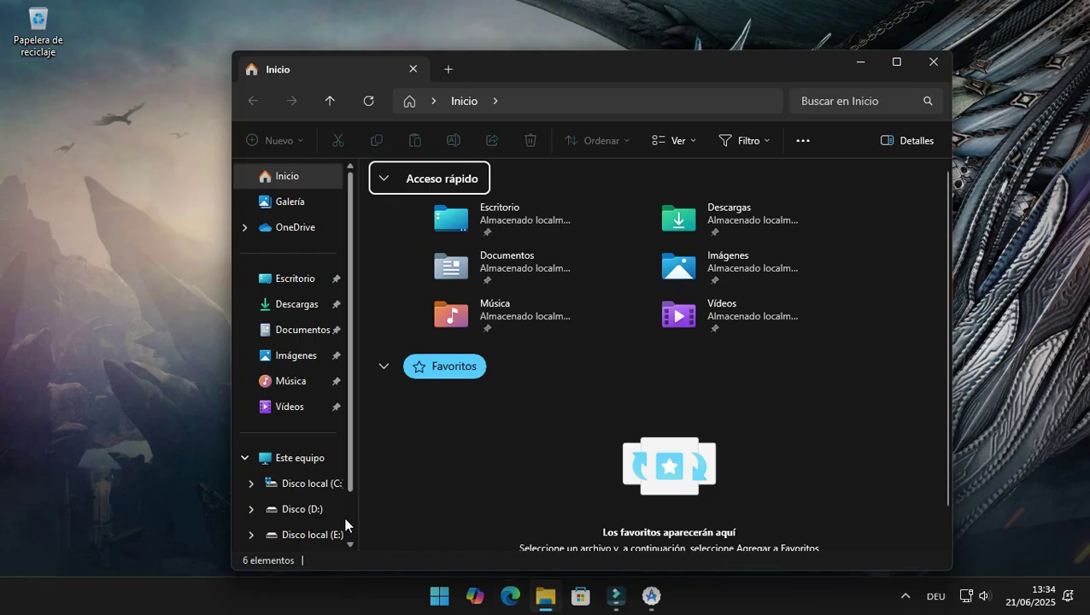
# In File Explorer, create a folder named "SDK" inside the Android folder on drive E: and close the window
pyautogui.click(321, 534)
pyautogui.click(415, 192)
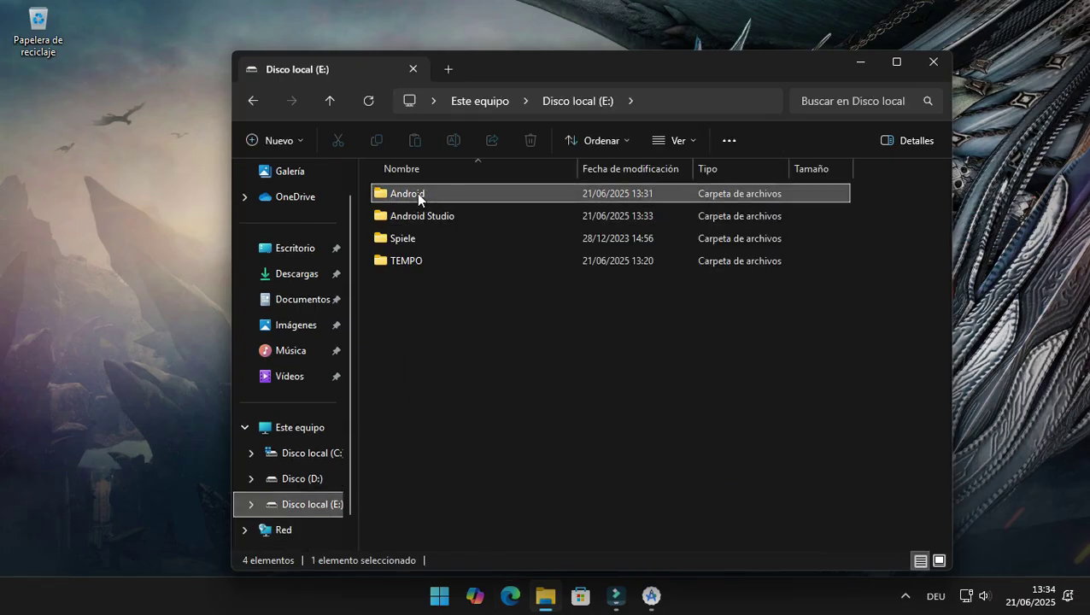
pyautogui.click(281, 147)
pyautogui.click(292, 177)
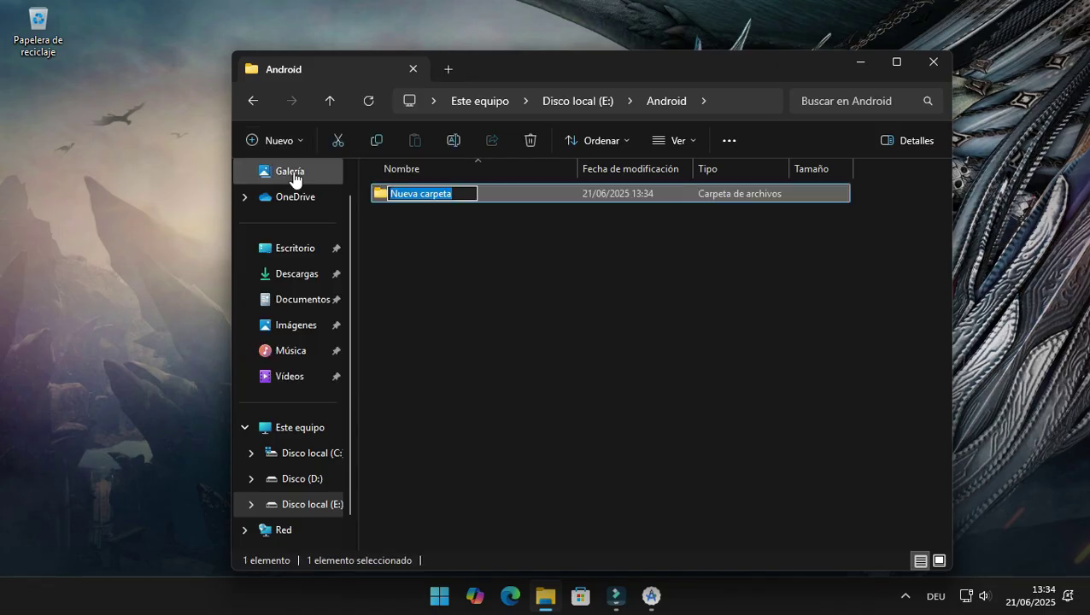
pyautogui.write('SDK')
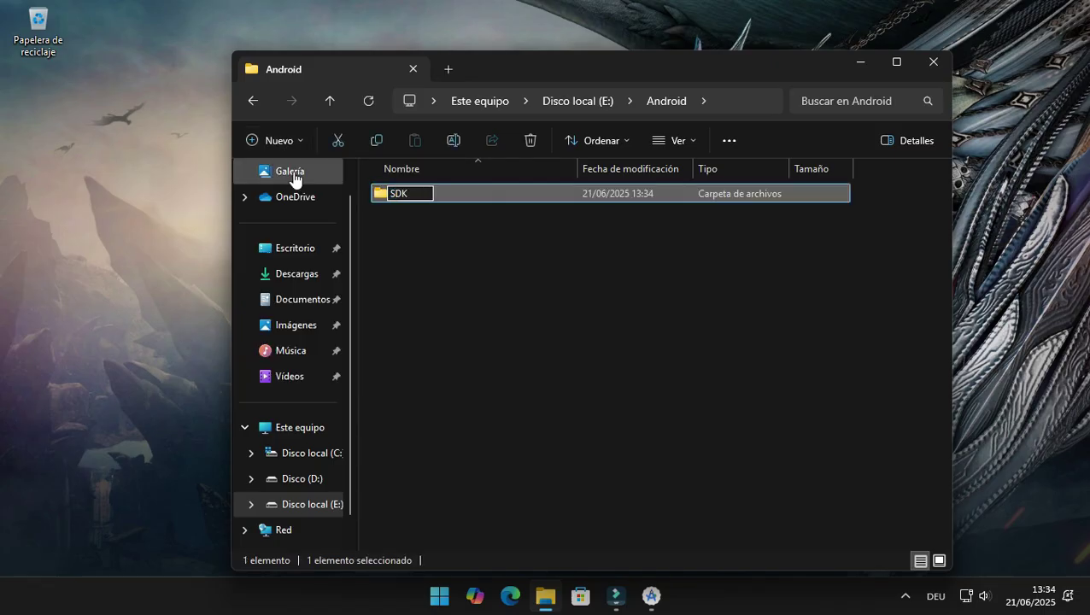
pyautogui.press('Return')
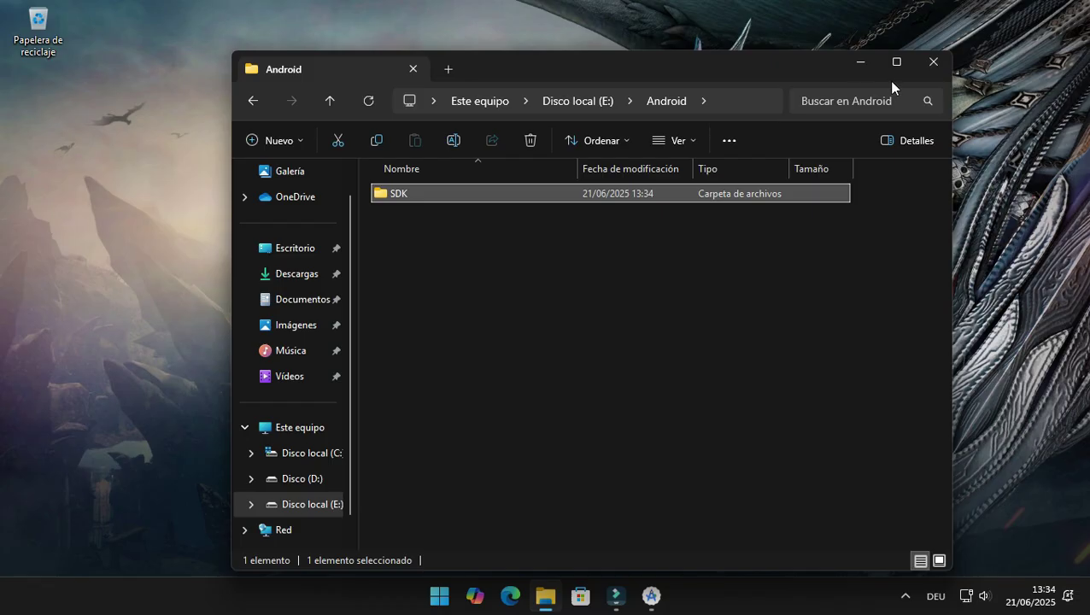
pyautogui.click(933, 62)
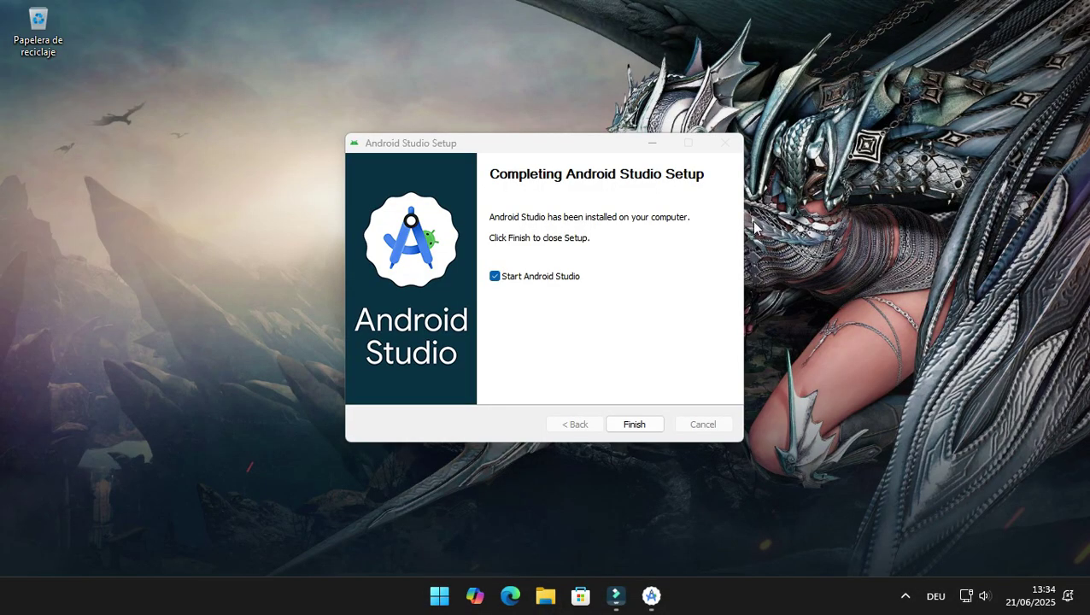
# Finish the setup with Android Studio starting, decline sending usage statistics, and continue to the SDK components
pyautogui.click(621, 425)
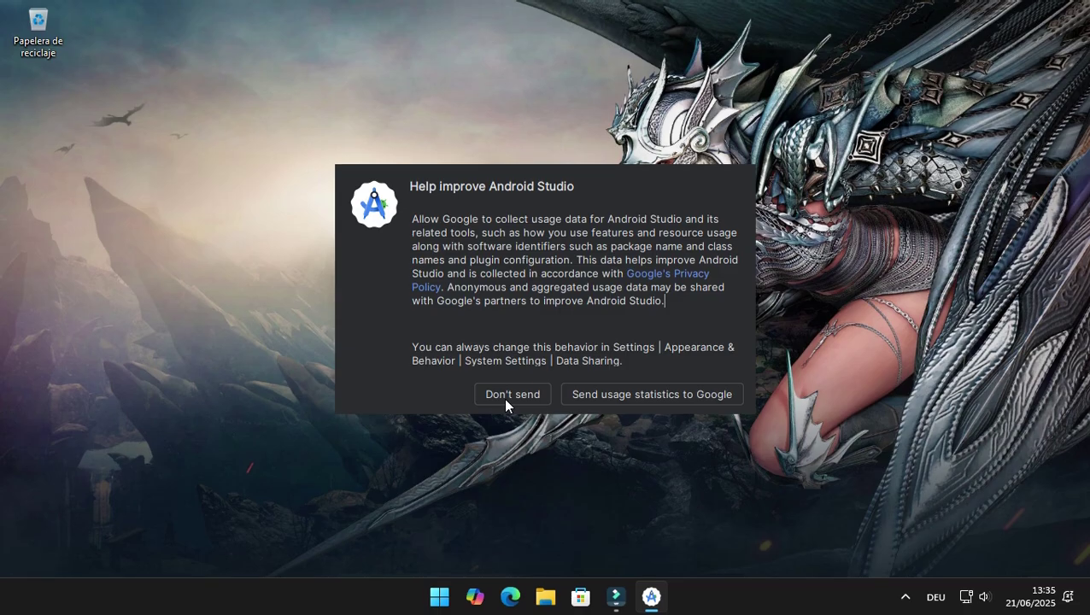
pyautogui.click(505, 398)
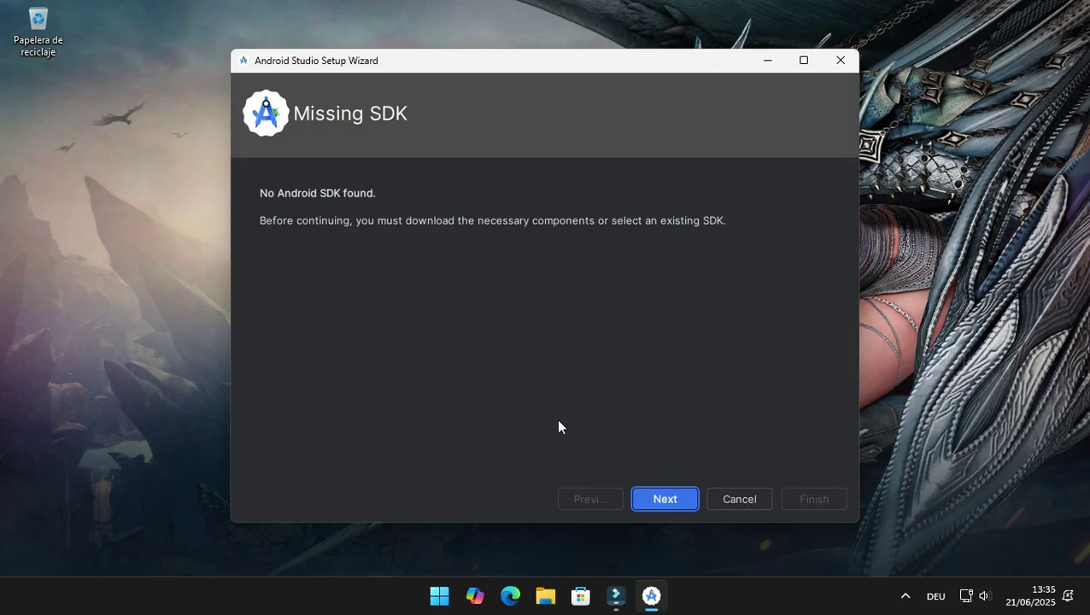
pyautogui.click(664, 499)
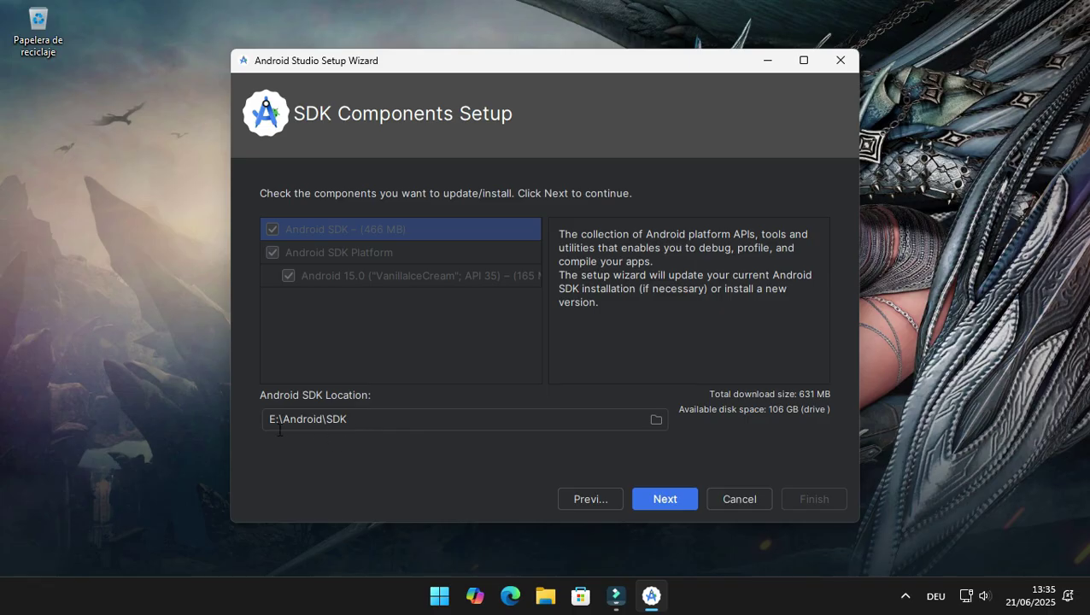
# Choose E:\Android\SDK as the Android SDK install directory and continue to the settings verification
pyautogui.click(654, 419)
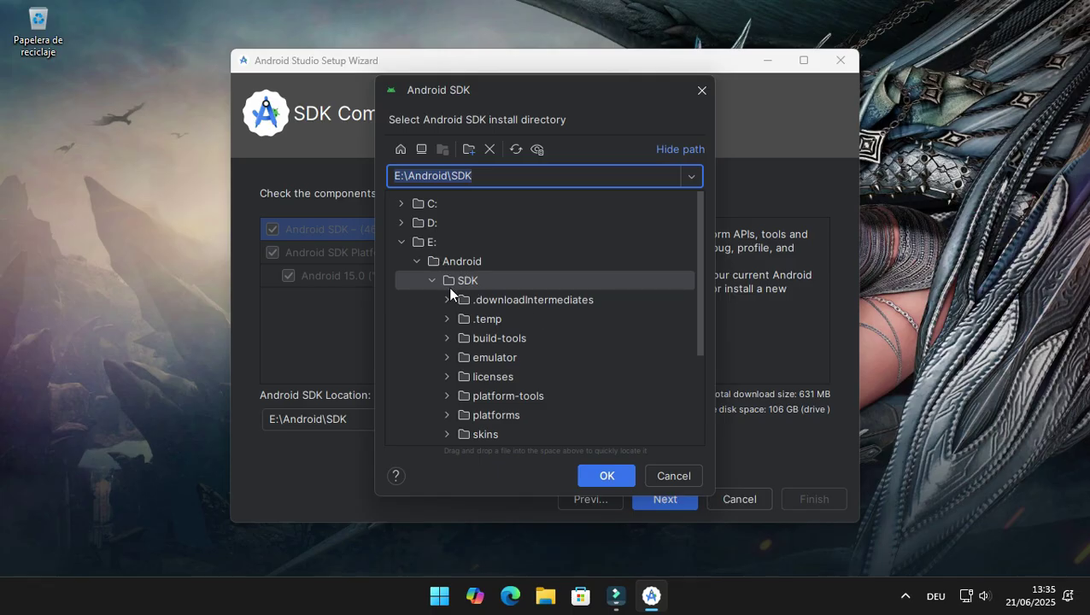
pyautogui.click(605, 476)
pyautogui.click(665, 497)
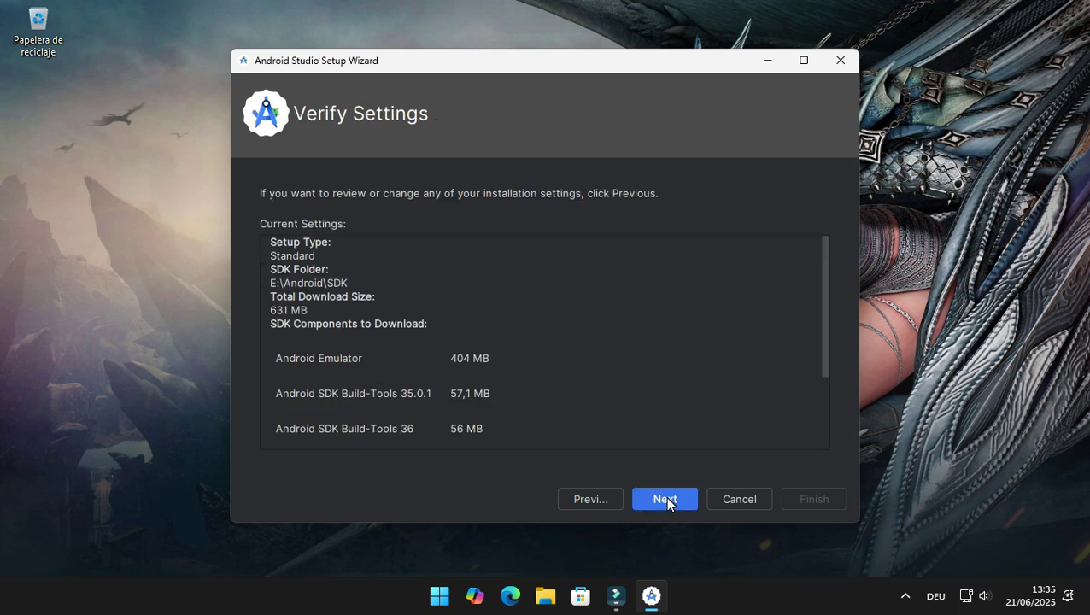
# Accept the android-sdk-license, download the SDK components and finish the setup wizard
pyautogui.click(666, 497)
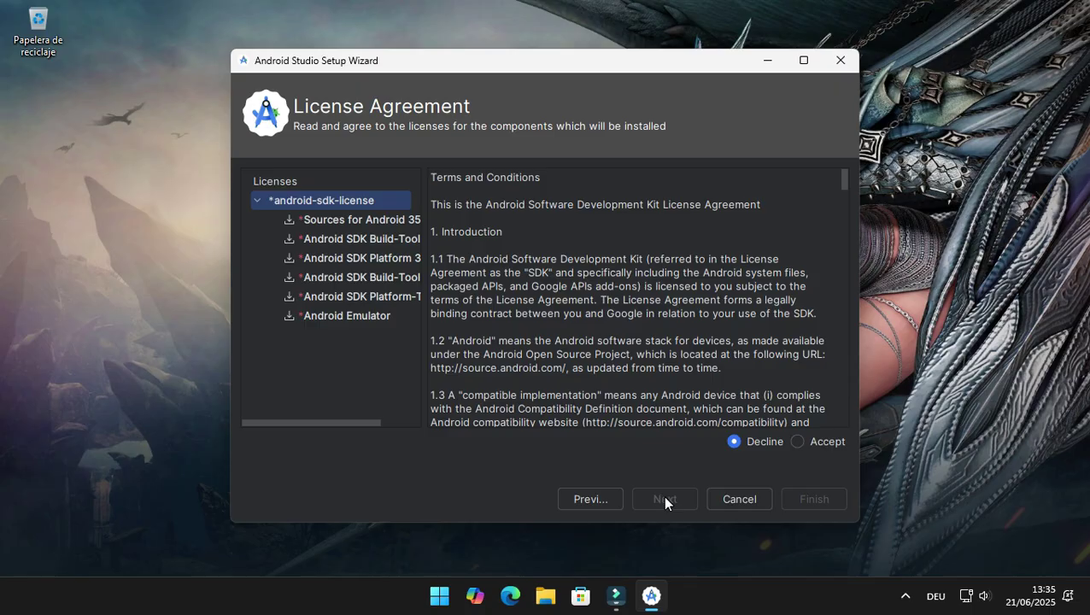
pyautogui.click(798, 441)
pyautogui.click(811, 501)
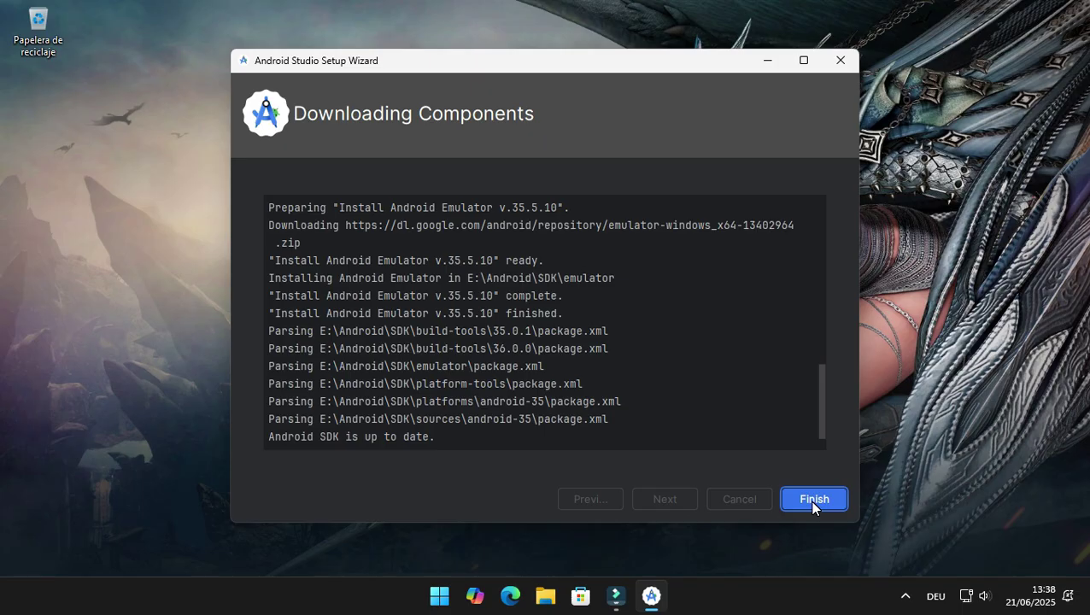
pyautogui.click(813, 504)
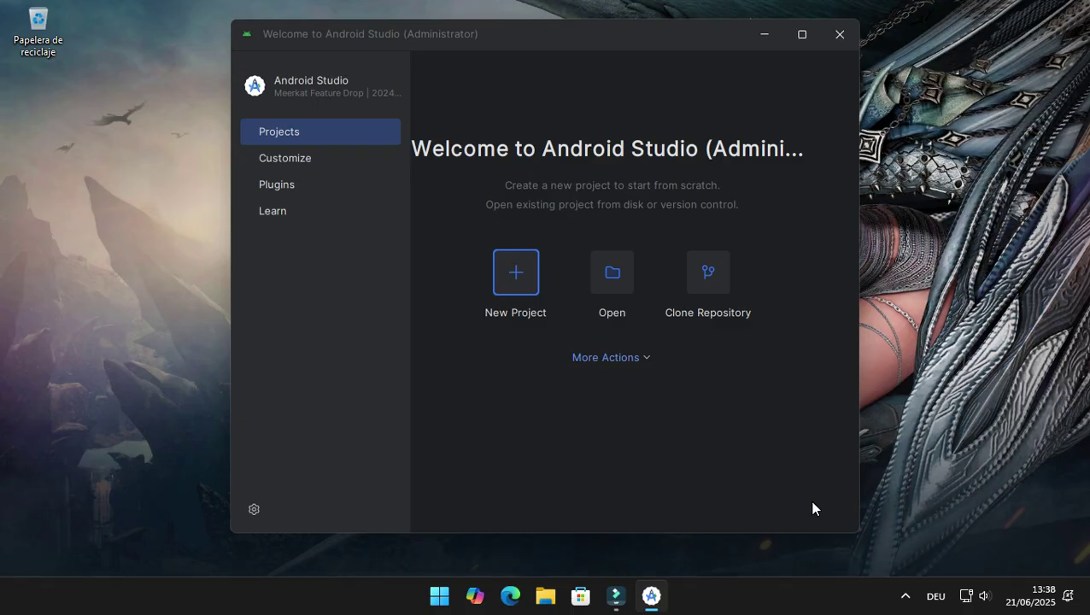
# In the SDK Manager, replace the Android 15.0 ("VanillaIceCream") API 35 platform with Android 16.0 ("Baklava") API 36.0
pyautogui.click(589, 364)
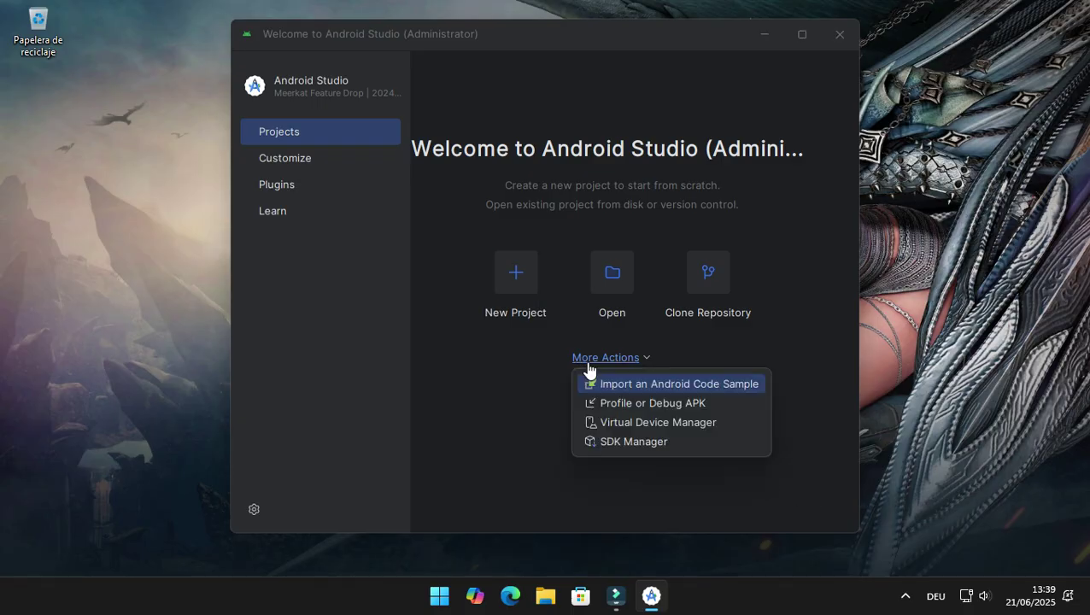
pyautogui.click(613, 441)
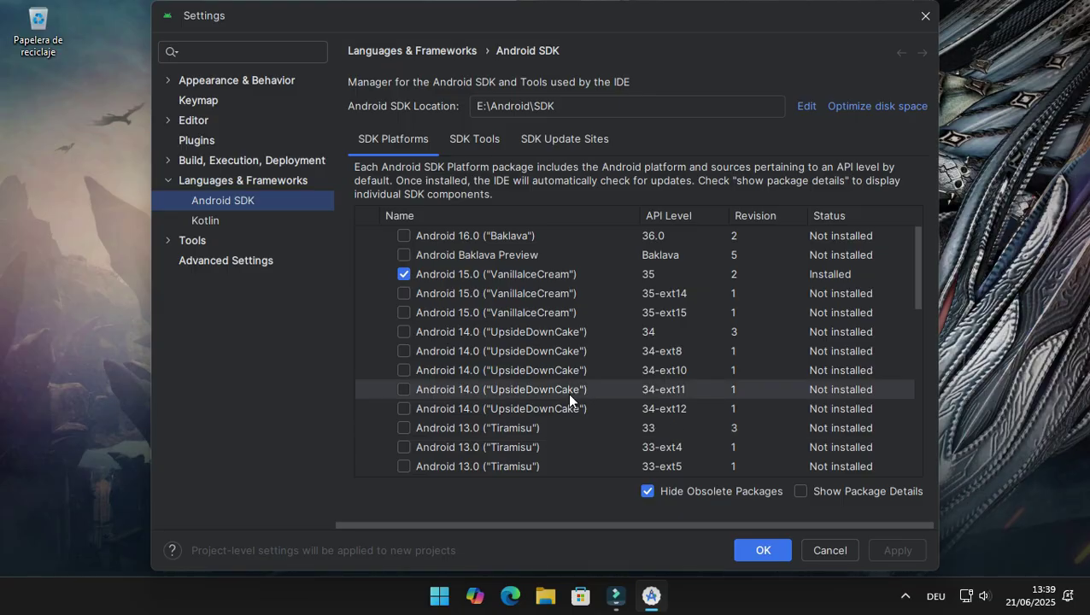
pyautogui.click(404, 274)
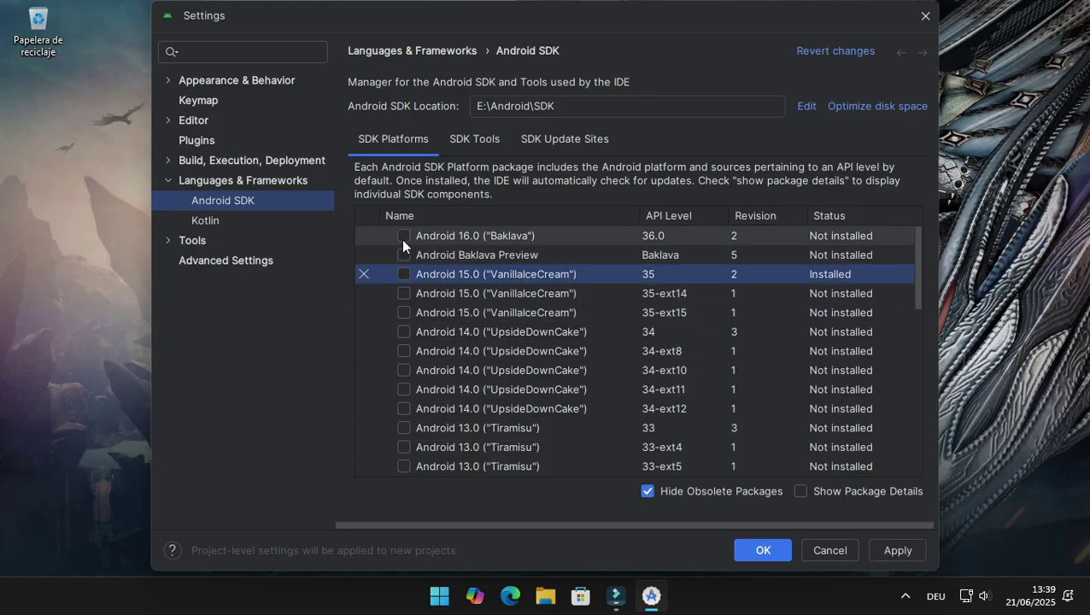
pyautogui.click(402, 236)
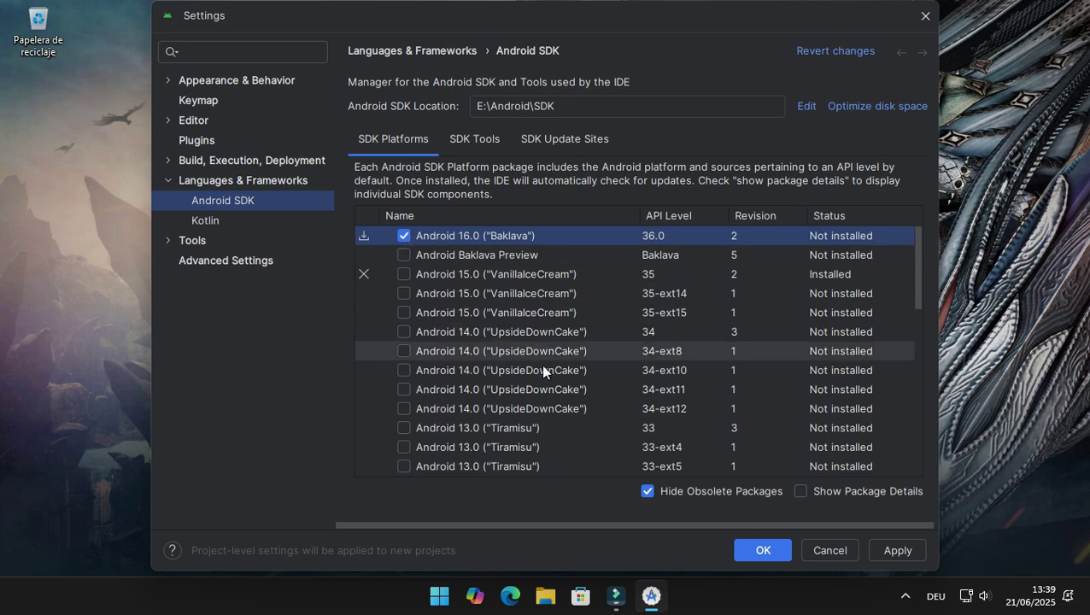
pyautogui.click(755, 548)
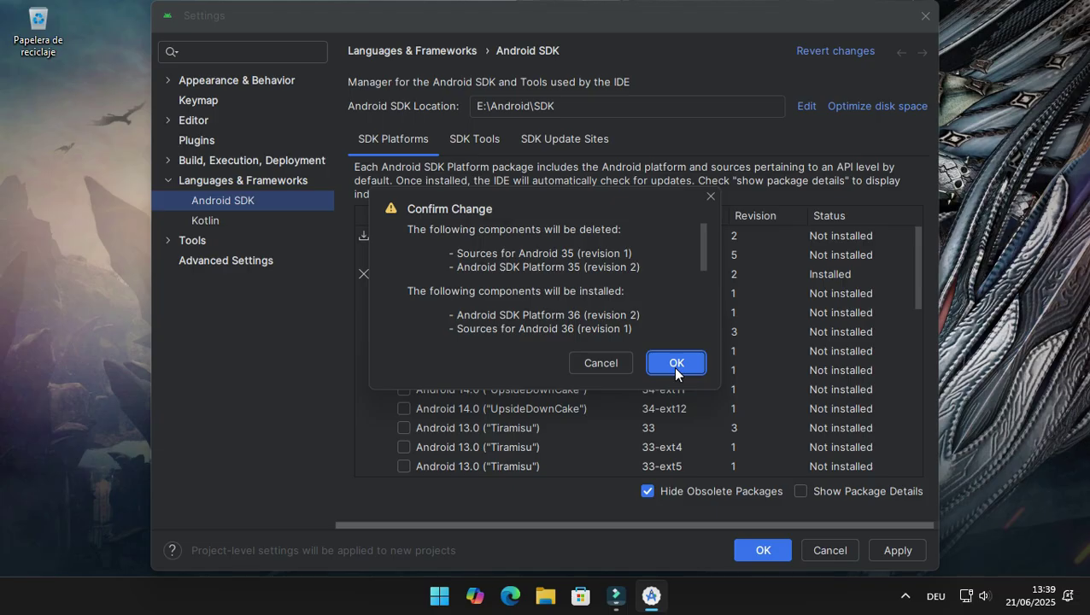
pyautogui.click(675, 367)
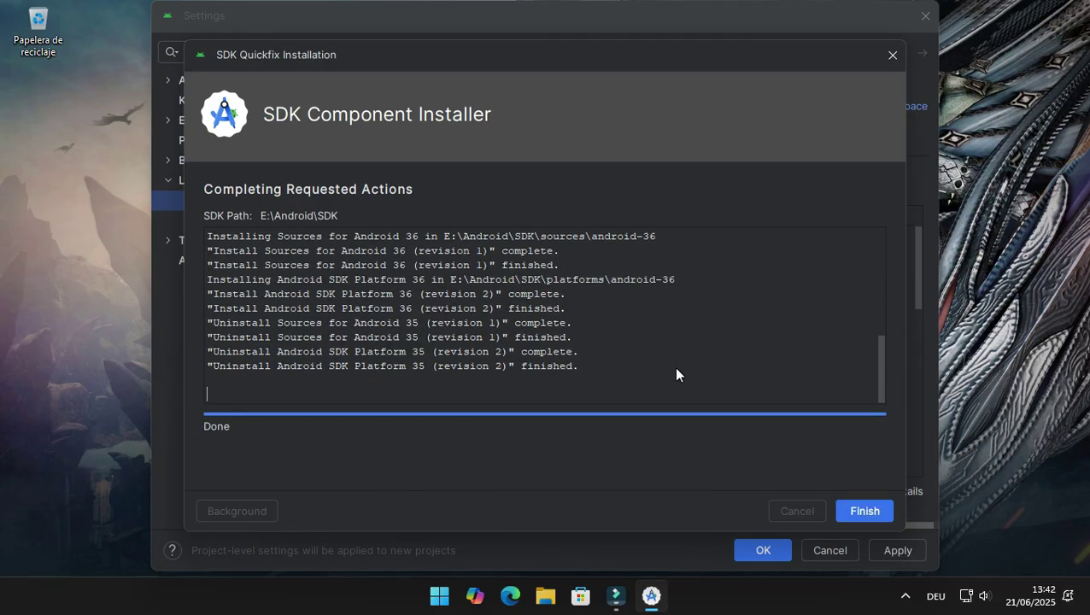
pyautogui.click(864, 510)
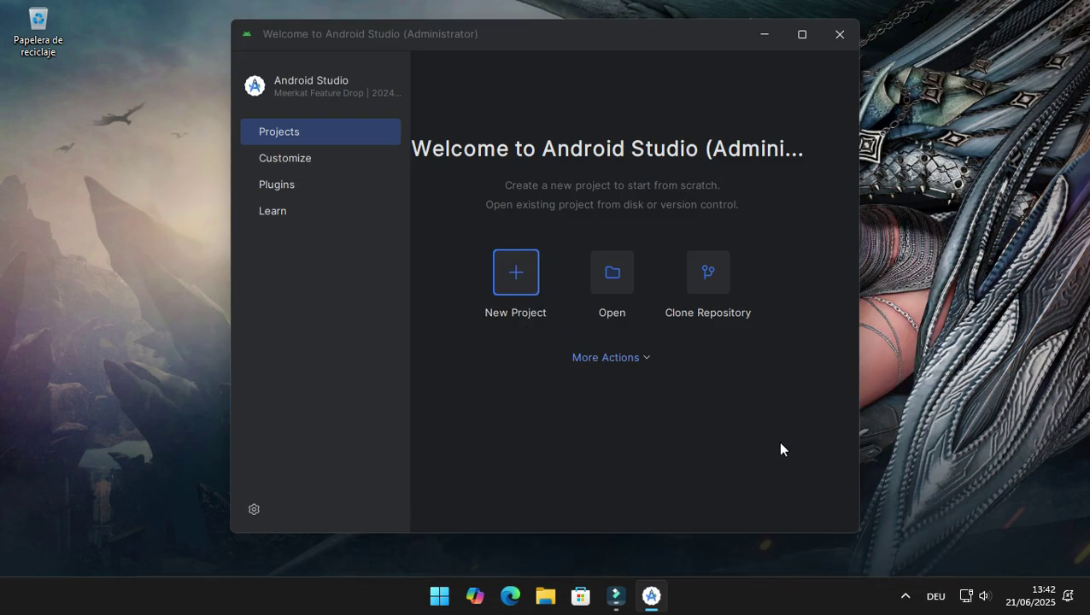
# Open the Virtual Device Manager and allow adb through the Windows firewall
pyautogui.click(616, 361)
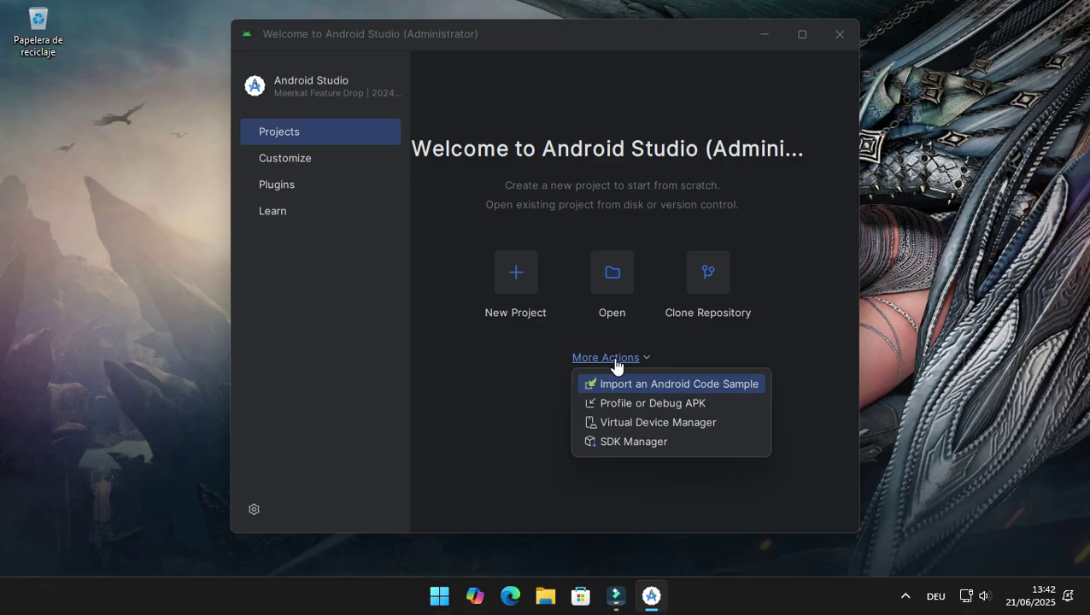
pyautogui.click(639, 426)
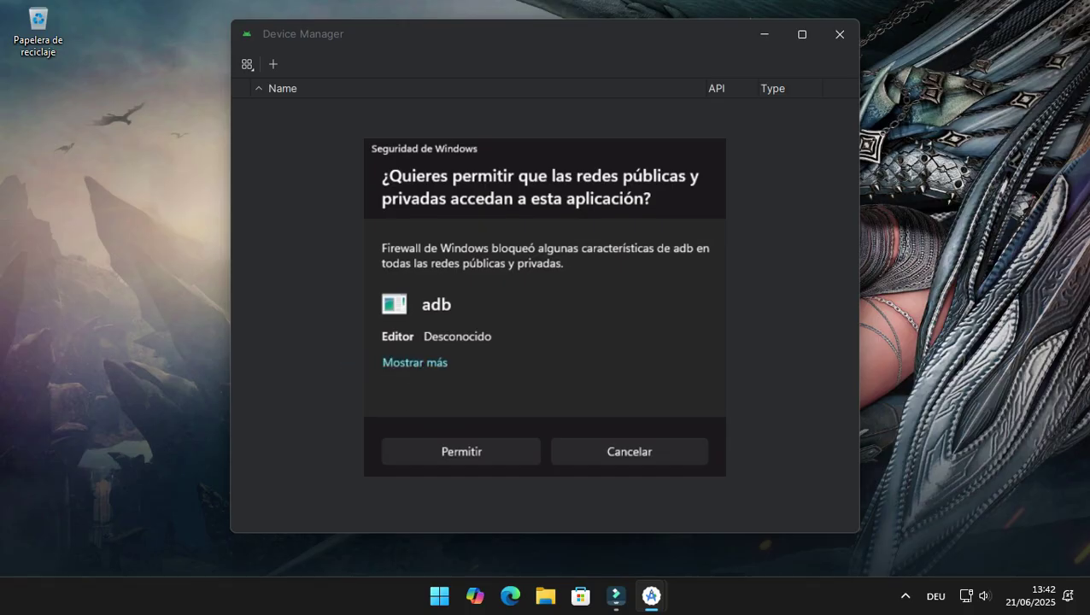
pyautogui.click(461, 451)
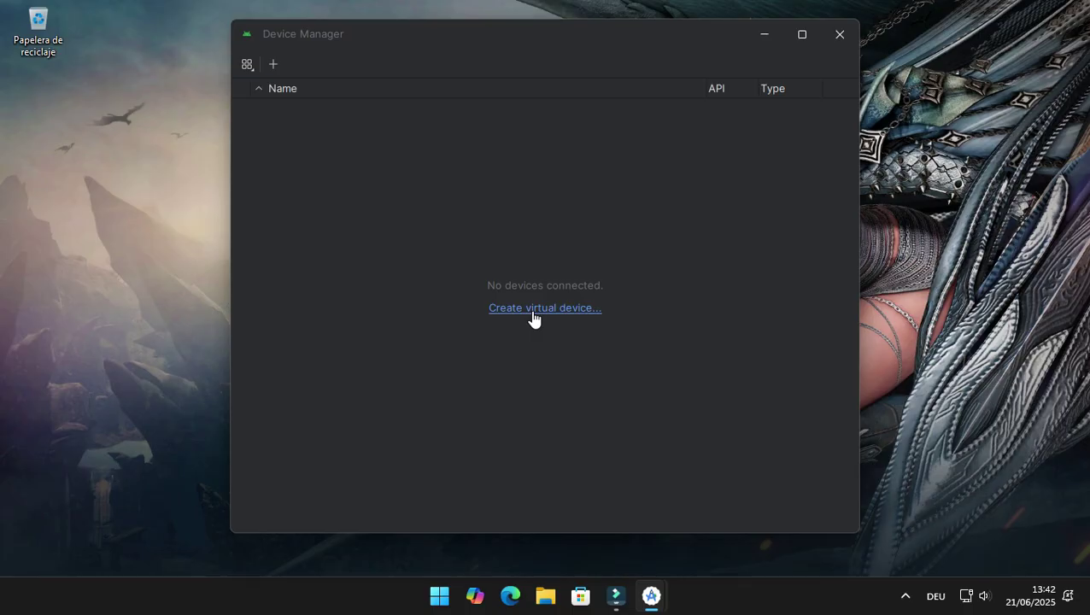
# Start a new virtual device with the TV form factor and the Television (720p) profile
pyautogui.click(533, 310)
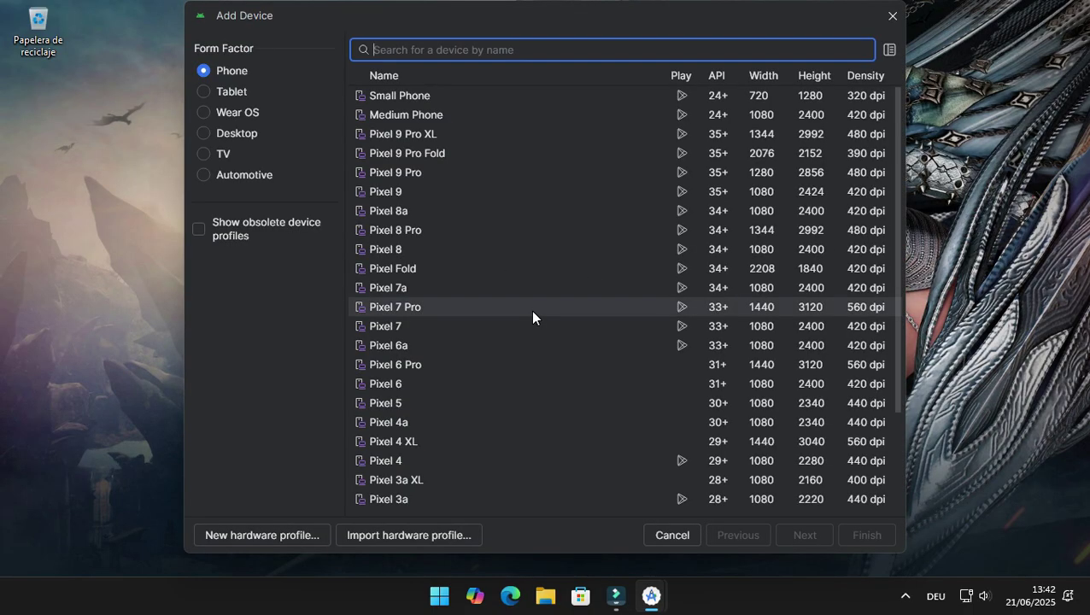
pyautogui.click(205, 154)
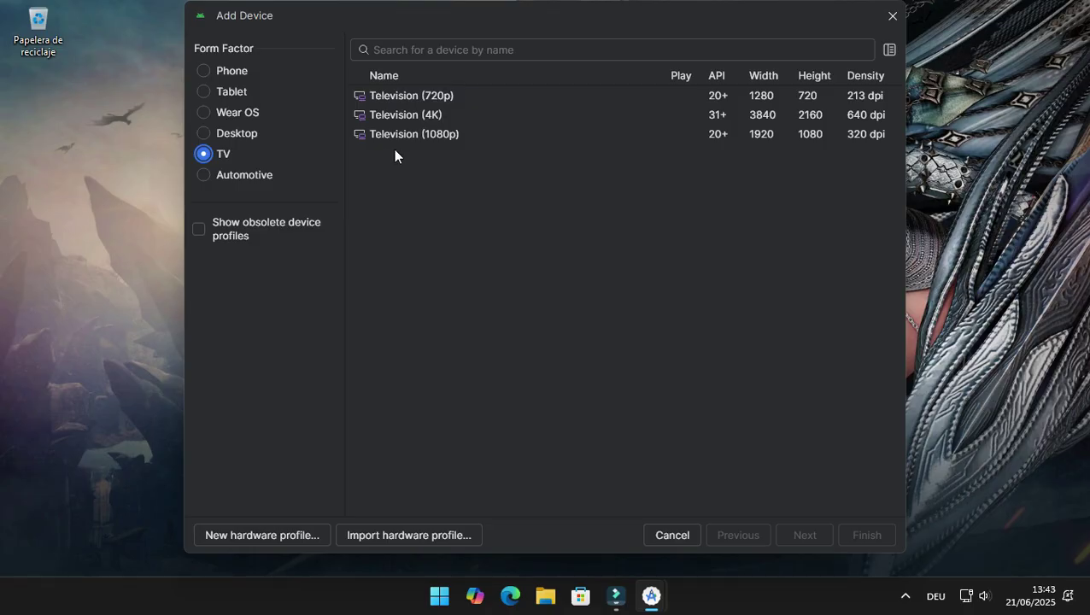
pyautogui.click(388, 100)
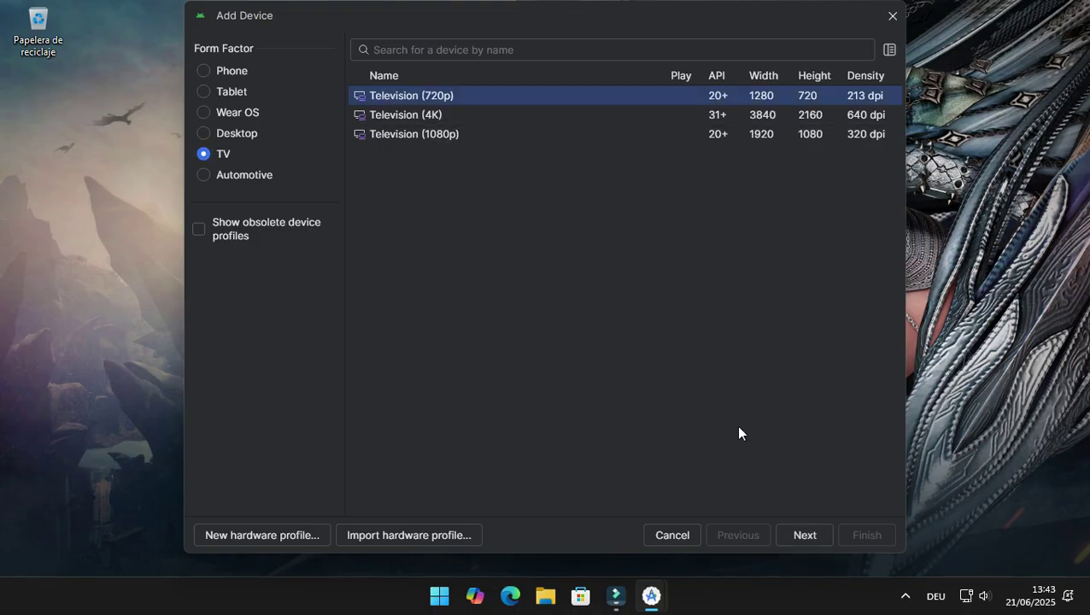
pyautogui.click(808, 529)
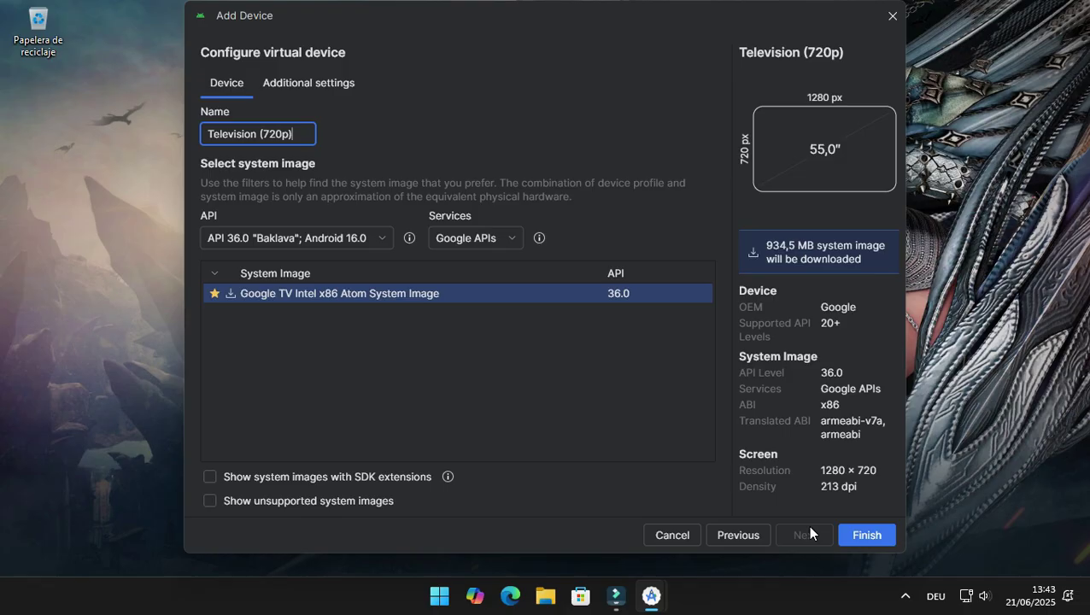
# Show system images with SDK extensions and create the Television (720p) device, downloading the API 36.0 Google TV Intel x86 Atom System Image
pyautogui.click(292, 85)
pyautogui.scroll(-5, 334, 267)
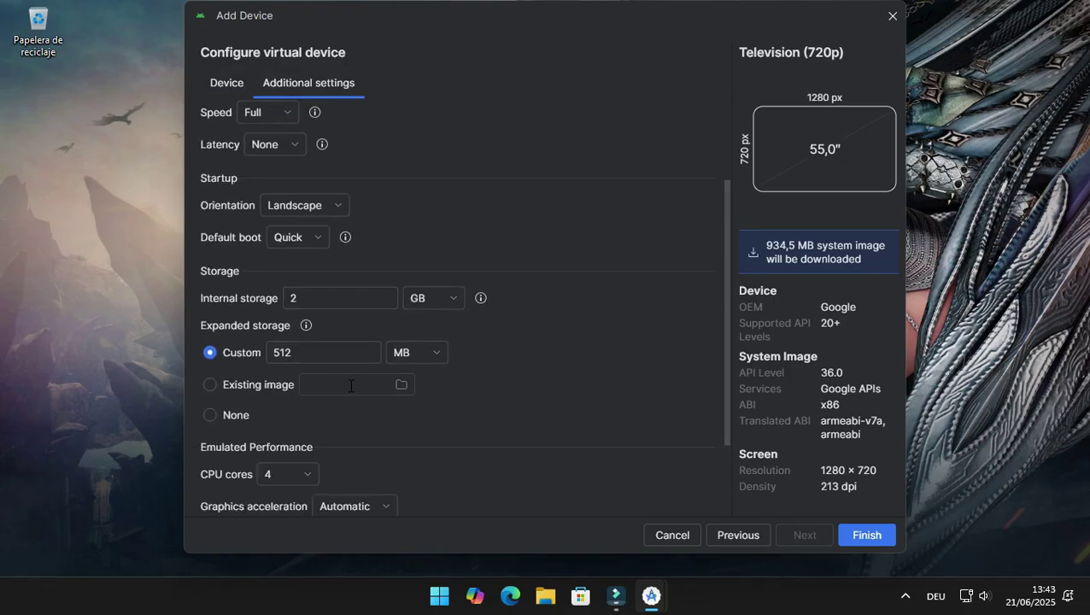
pyautogui.click(214, 89)
pyautogui.click(285, 479)
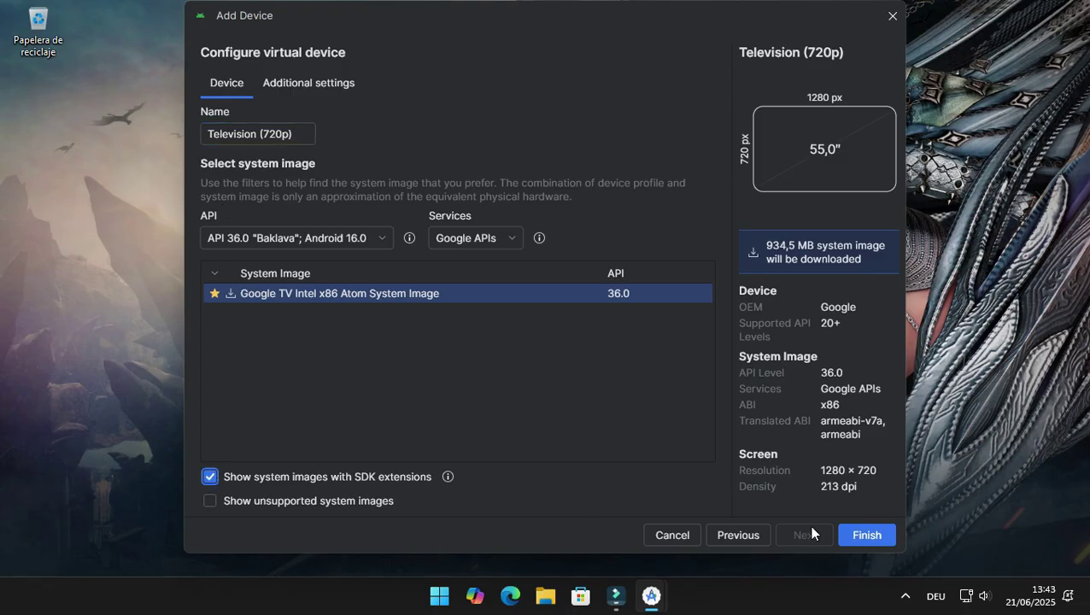
pyautogui.click(866, 535)
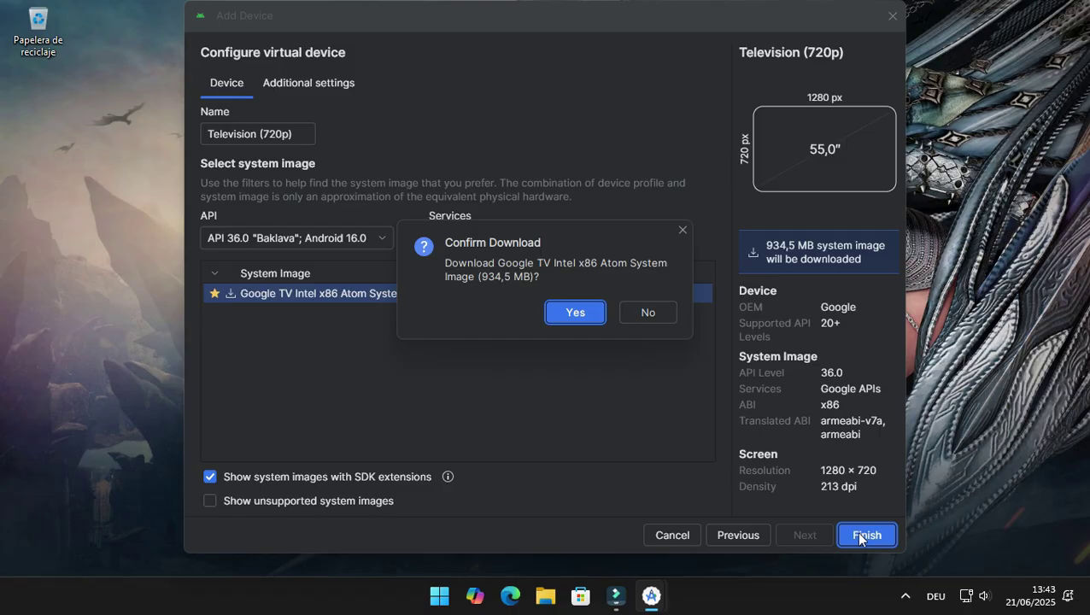
pyautogui.click(575, 321)
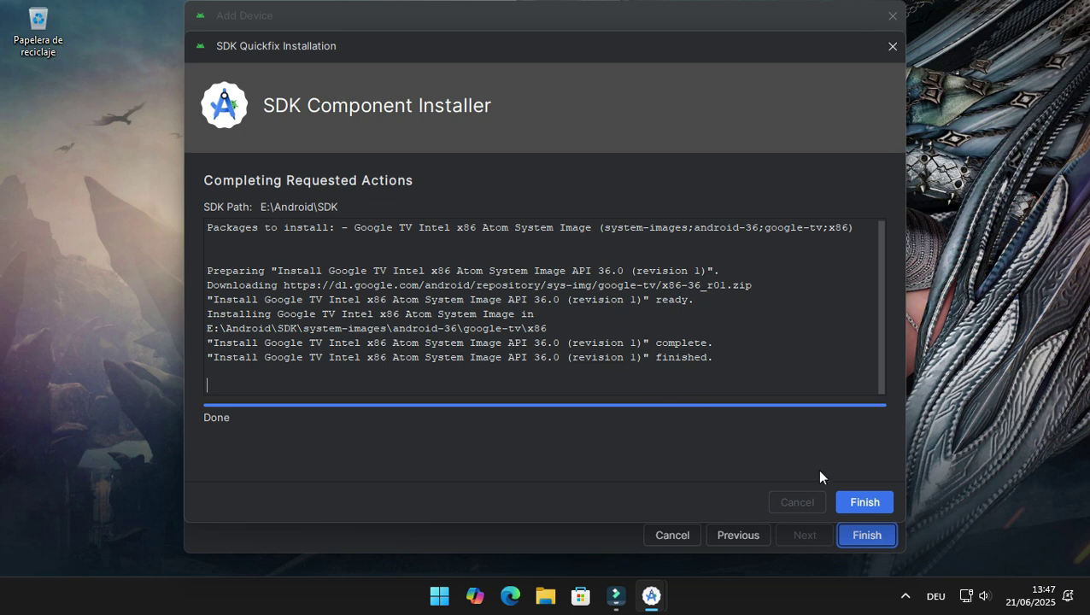
pyautogui.click(872, 505)
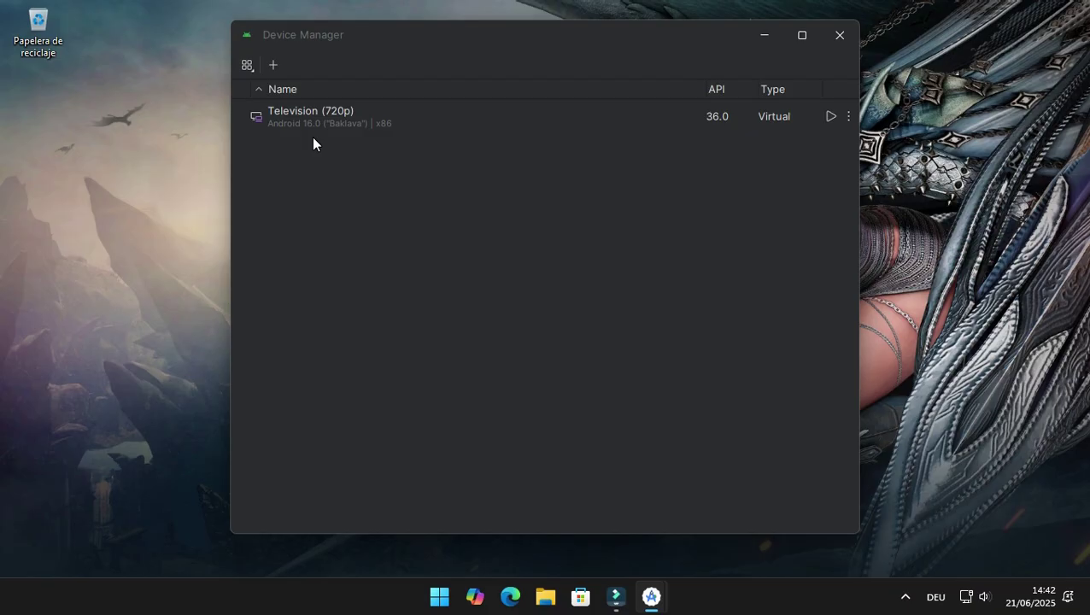
# Launch the Television (720p) virtual device and open its Settings through the Google TV account management
pyautogui.click(830, 117)
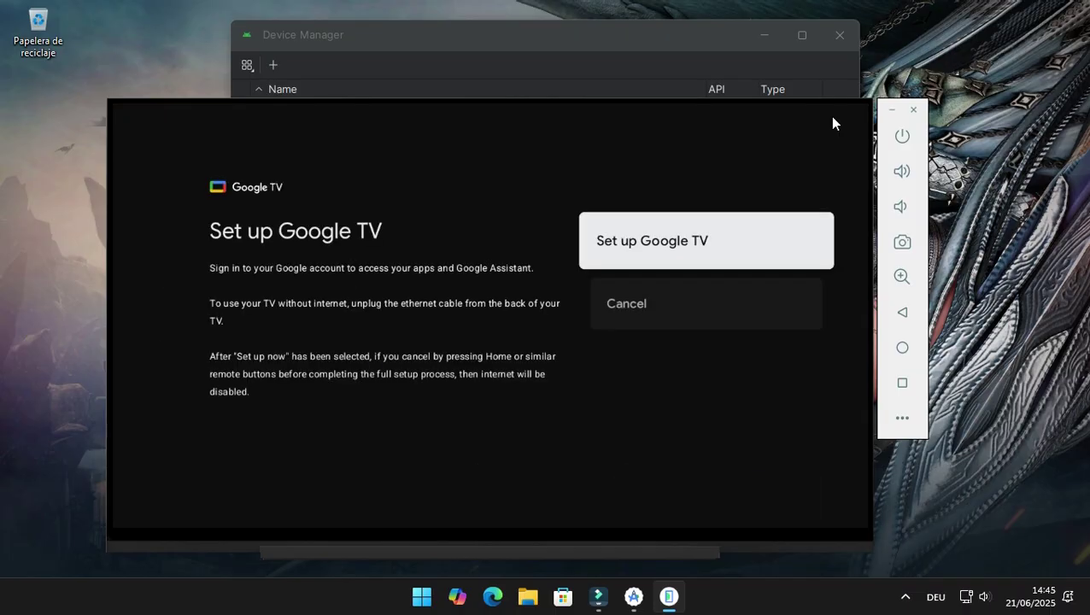
pyautogui.click(691, 247)
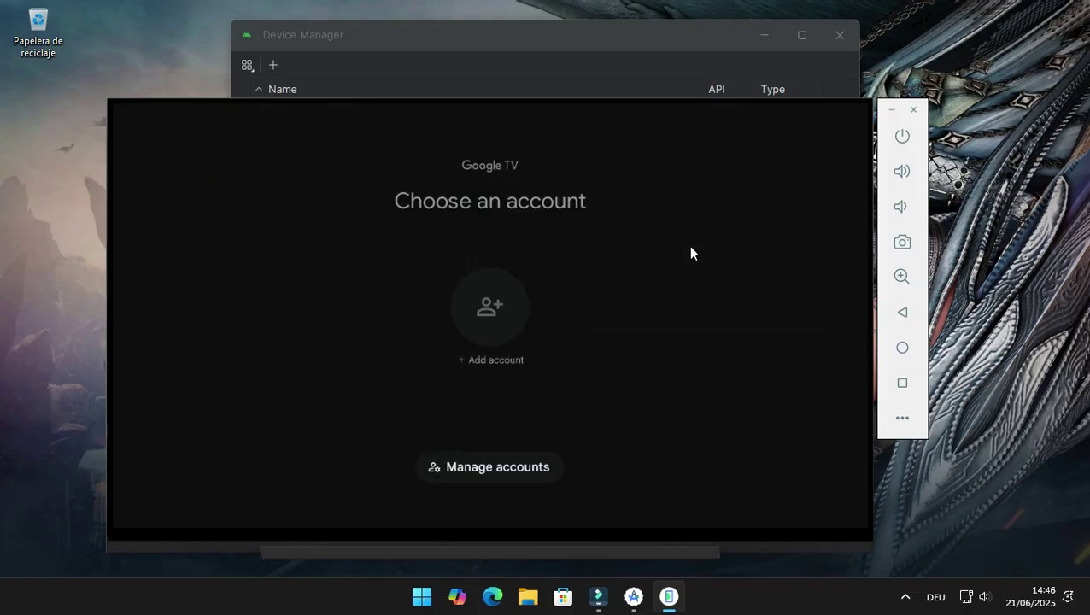
pyautogui.click(526, 471)
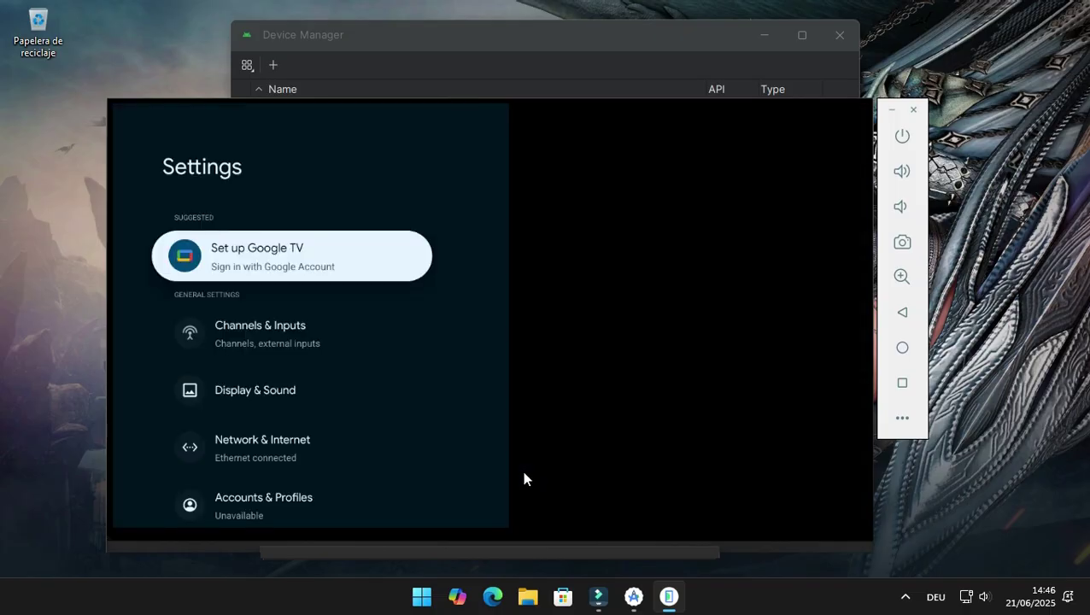
# In the TV's System settings, set the language to Español (Ecuador)
pyautogui.press('Down')
pyautogui.press('Down')
pyautogui.press('Down')
pyautogui.press('Down')
pyautogui.press('Down')
pyautogui.press('Down')
pyautogui.press('Down')
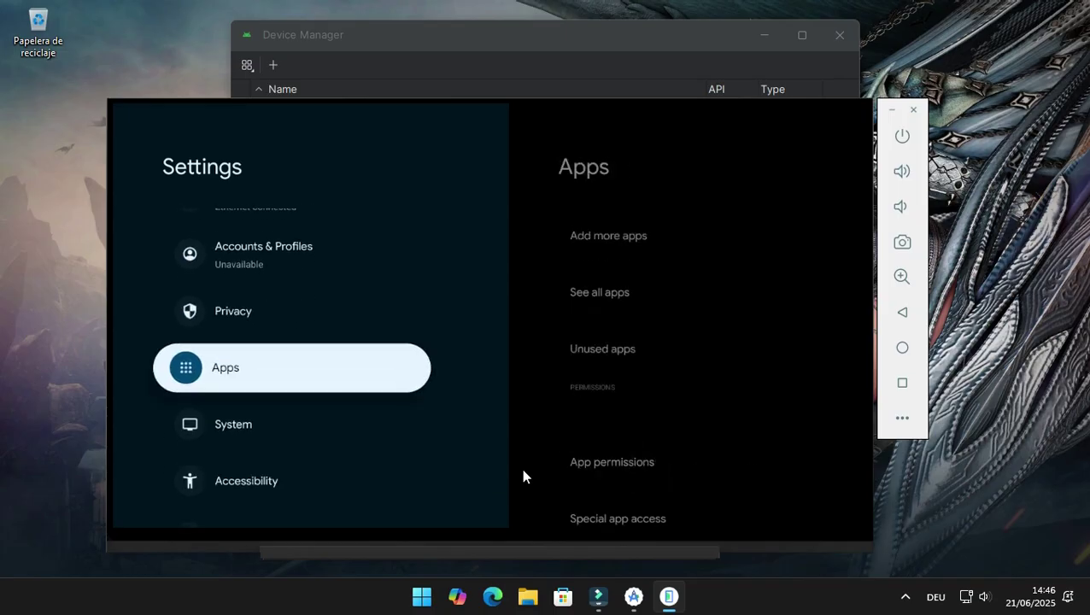
pyautogui.press('Return')
pyautogui.press('Down')
pyautogui.press('Down')
pyautogui.press('Down')
pyautogui.press('Down')
pyautogui.press('Return')
pyautogui.press('Down')
pyautogui.press('Return')
pyautogui.press('Down')
pyautogui.press('Down')
pyautogui.press('Return')
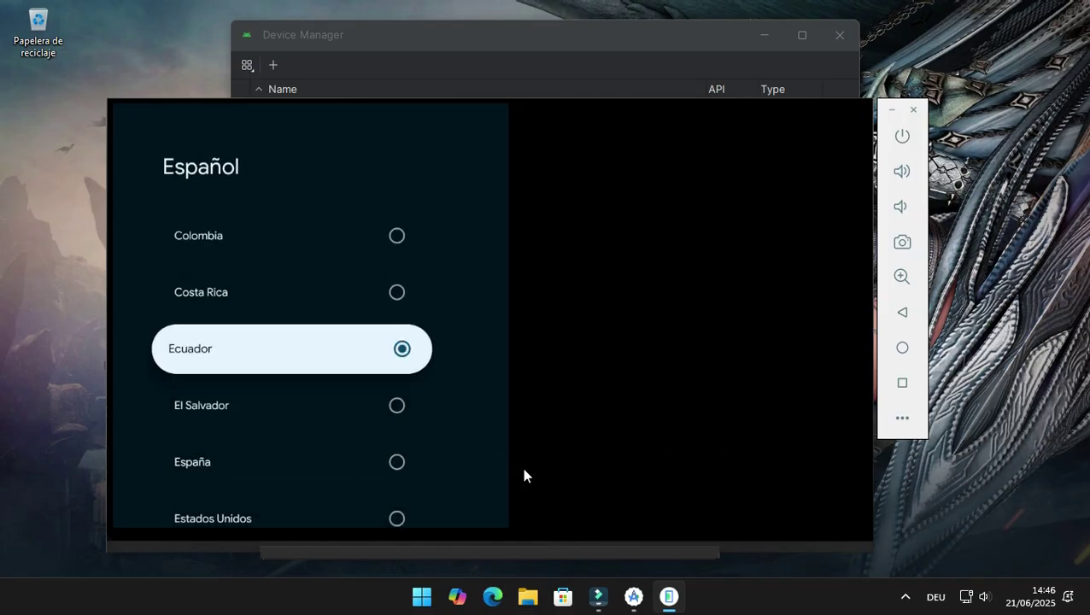
# In the TV's date and time settings, set the time zone to GMT-05:00 Hora estándar de Colombia
pyautogui.click(904, 316)
pyautogui.click(904, 316)
pyautogui.press('Up')
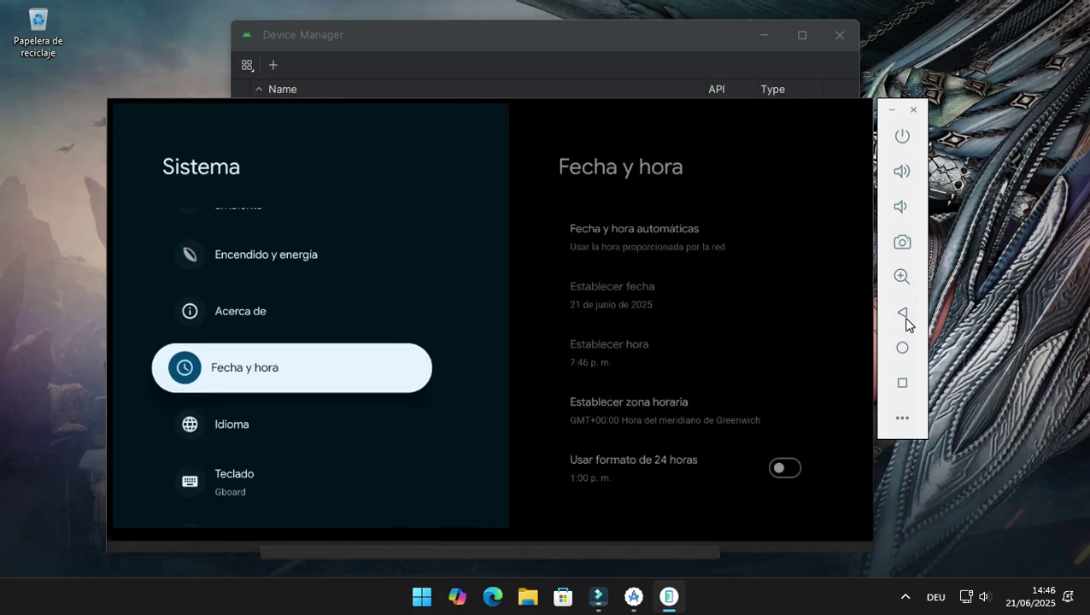
pyautogui.press('Return')
pyautogui.press('Down')
pyautogui.press('Down')
pyautogui.press('Down')
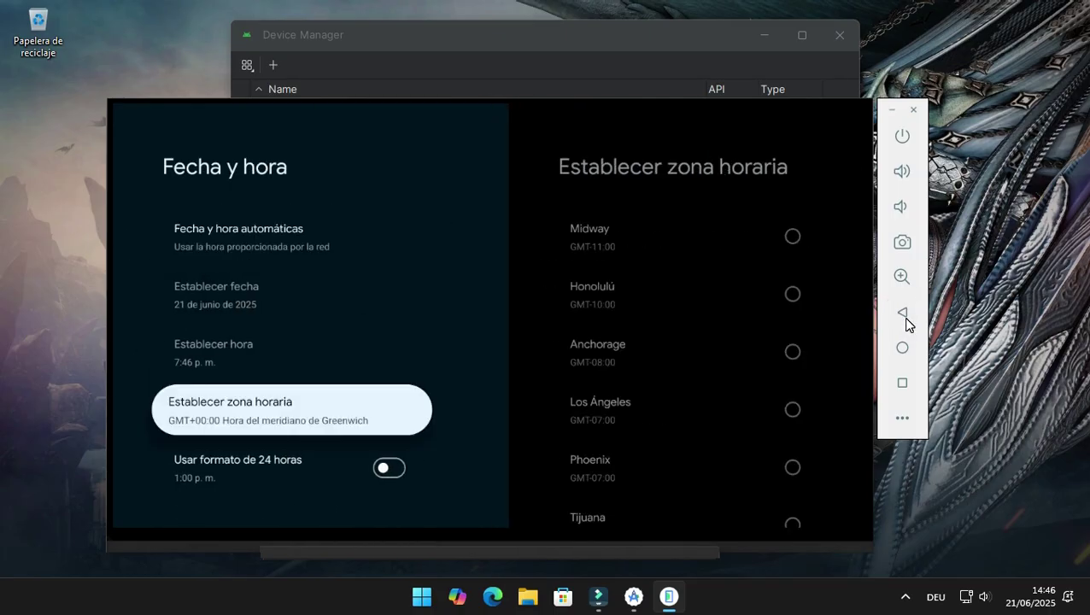
pyautogui.press('Return')
pyautogui.press('Down')
pyautogui.press('Down')
pyautogui.press('Down')
pyautogui.press('Down')
pyautogui.press('Down')
pyautogui.press('Down')
pyautogui.press('Down')
pyautogui.press('Down')
pyautogui.press('Down')
pyautogui.press('Down')
pyautogui.press('Down')
pyautogui.press('Return')
pyautogui.click(904, 316)
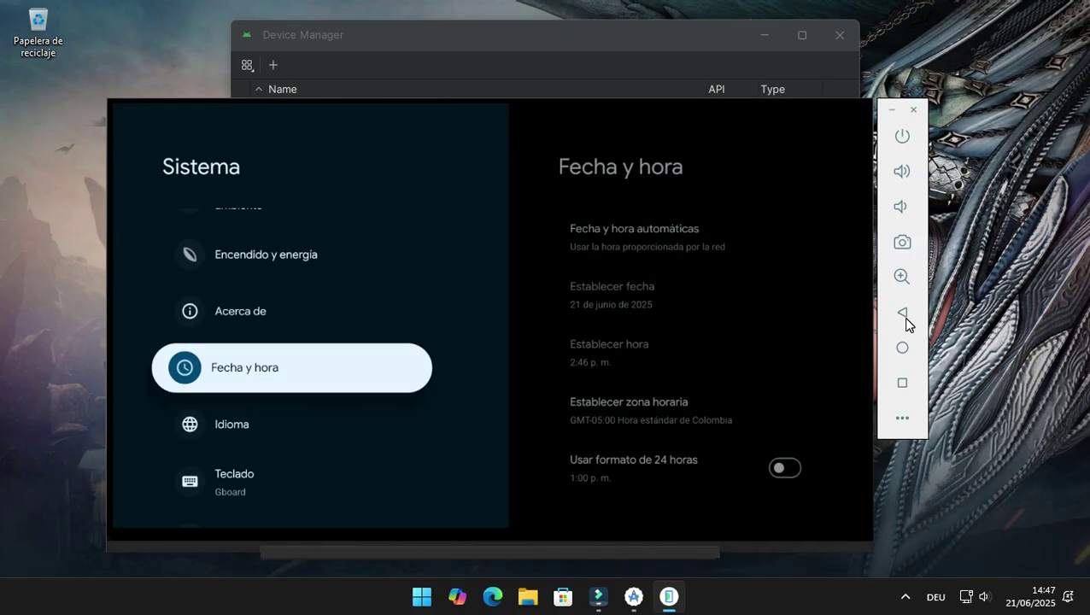
# Return to the TV's main settings and start the suggested Configurar Google TV setup with a Google account
pyautogui.click(903, 317)
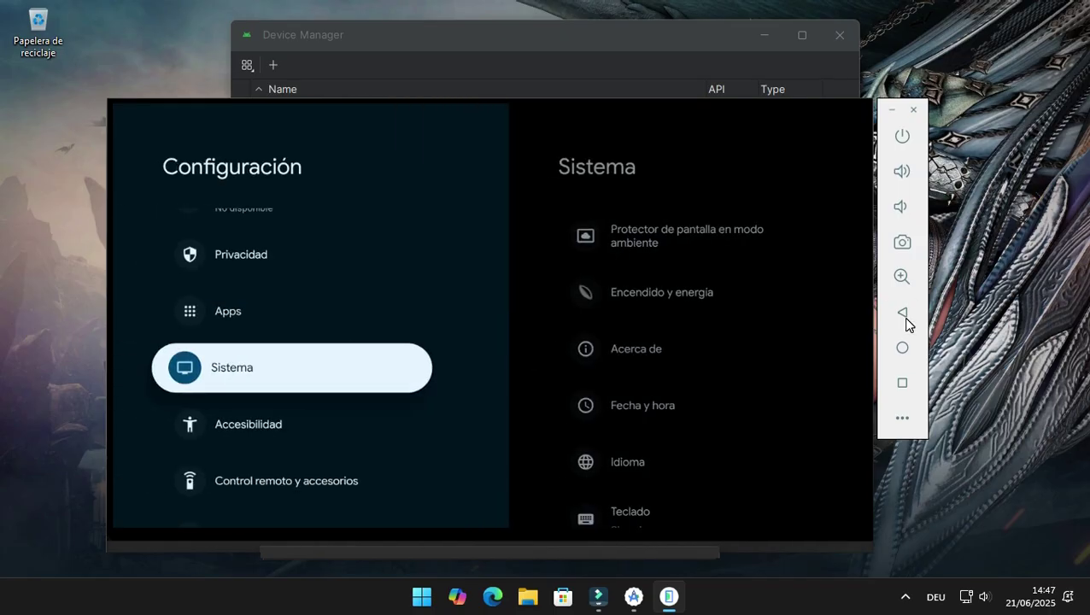
pyautogui.press('Up')
pyautogui.press('Up')
pyautogui.press('Up')
pyautogui.press('Up')
pyautogui.press('Up')
pyautogui.press('Up')
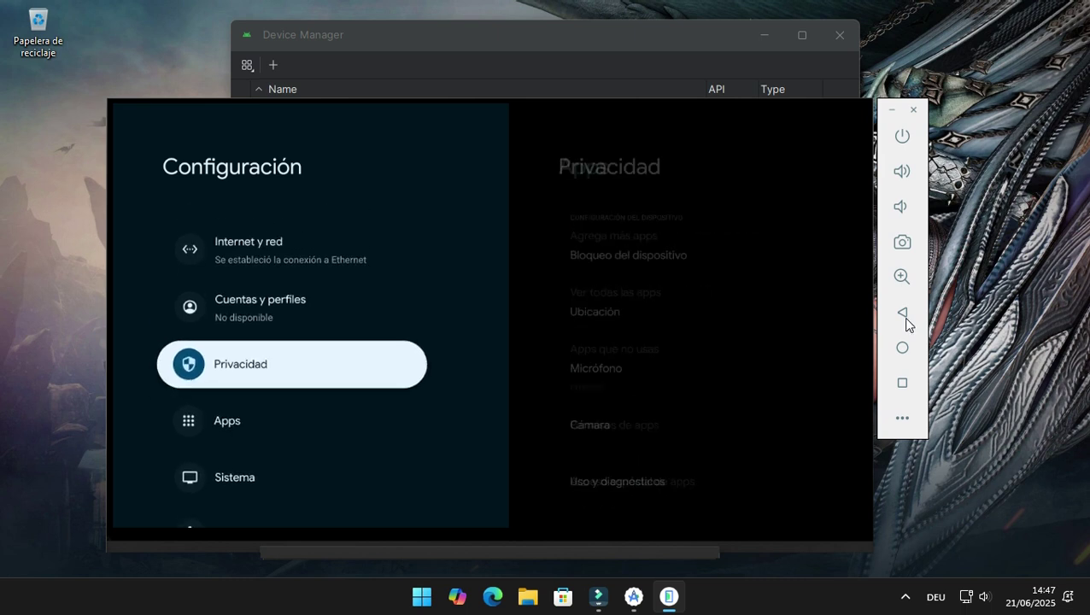
pyautogui.press('Up')
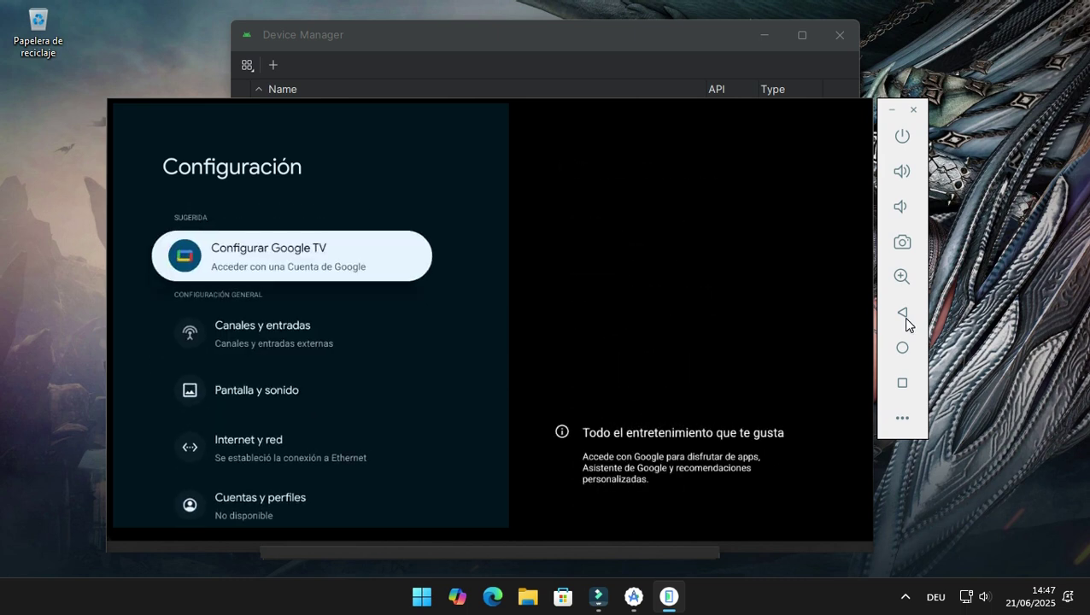
pyautogui.press('Return')
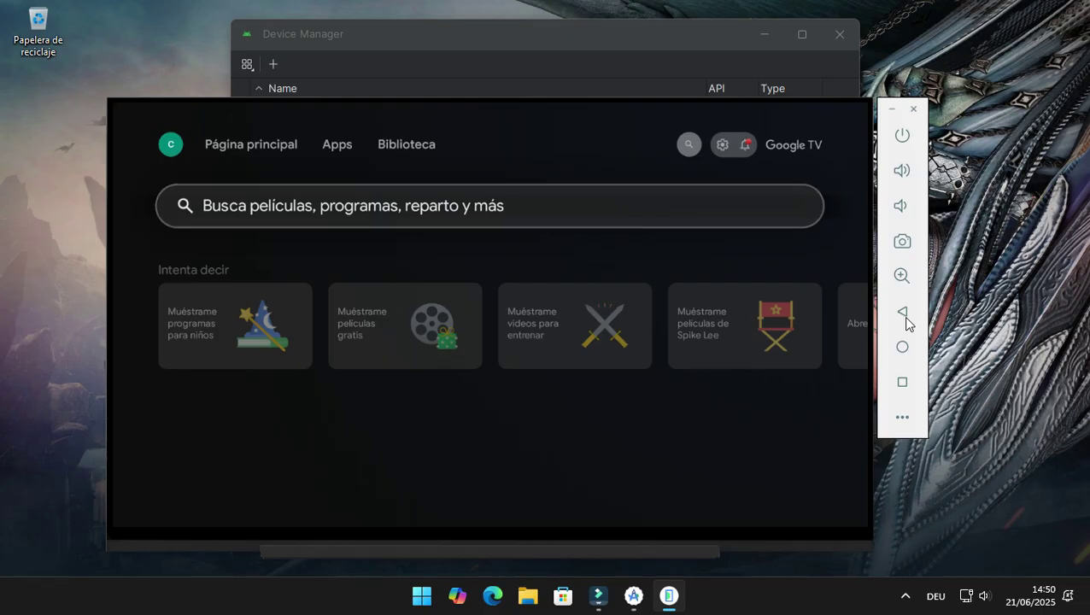
# Open the Google TV search and enter dazn with the on-screen keyboard
pyautogui.press('Return')
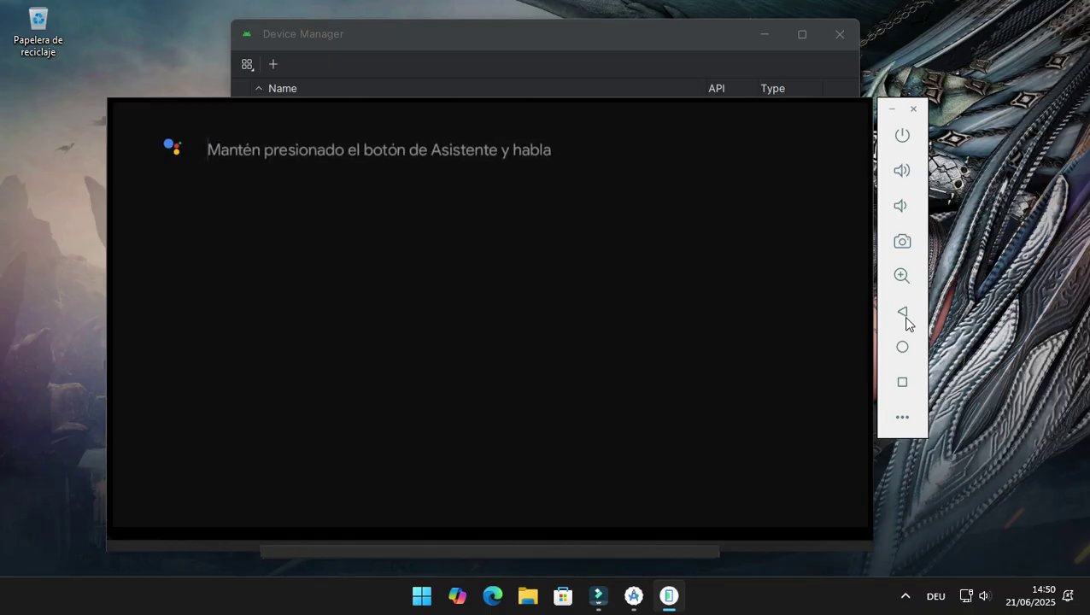
pyautogui.press('Return')
pyautogui.press('Down')
pyautogui.press('Right')
pyautogui.press('Right')
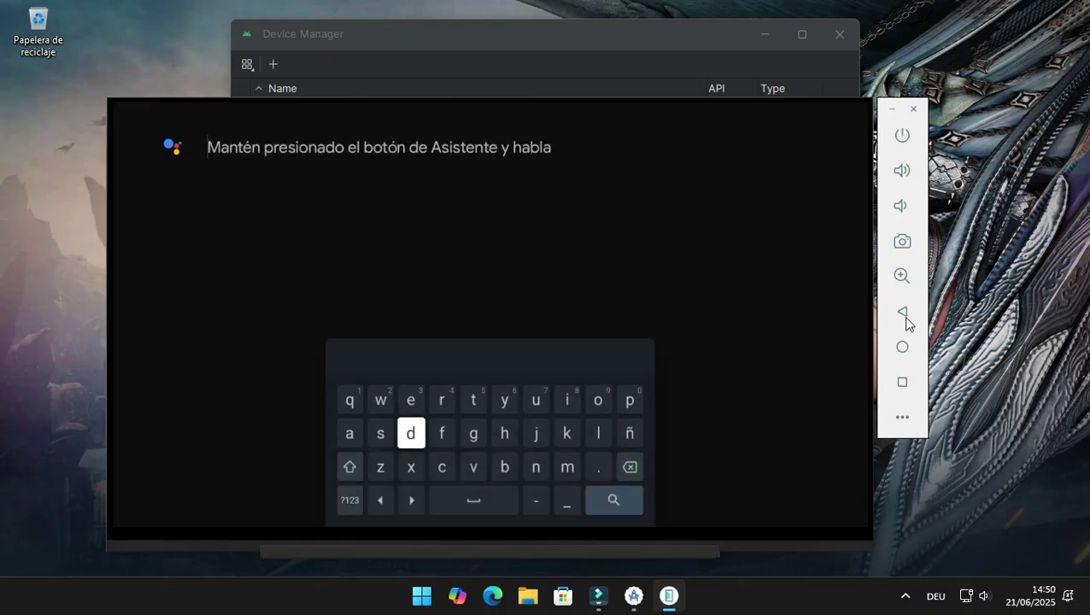
pyautogui.press('Return')
pyautogui.press('Left')
pyautogui.press('Left')
pyautogui.press('Return')
pyautogui.press('Down')
pyautogui.press('Return')
pyautogui.press('Right')
pyautogui.press('Right')
pyautogui.press('Right')
pyautogui.press('Right')
pyautogui.press('Right')
pyautogui.press('Return')
pyautogui.press('Down')
pyautogui.press('Right')
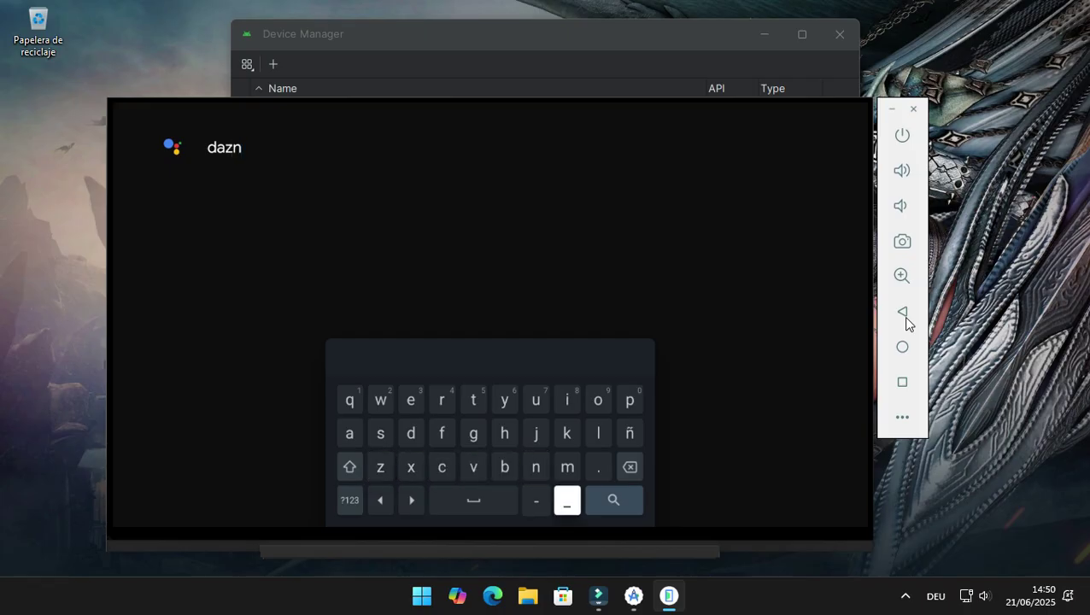
# Run the search and install the DAZN - Tus deportes en vivo app
pyautogui.press('Right')
pyautogui.press('Return')
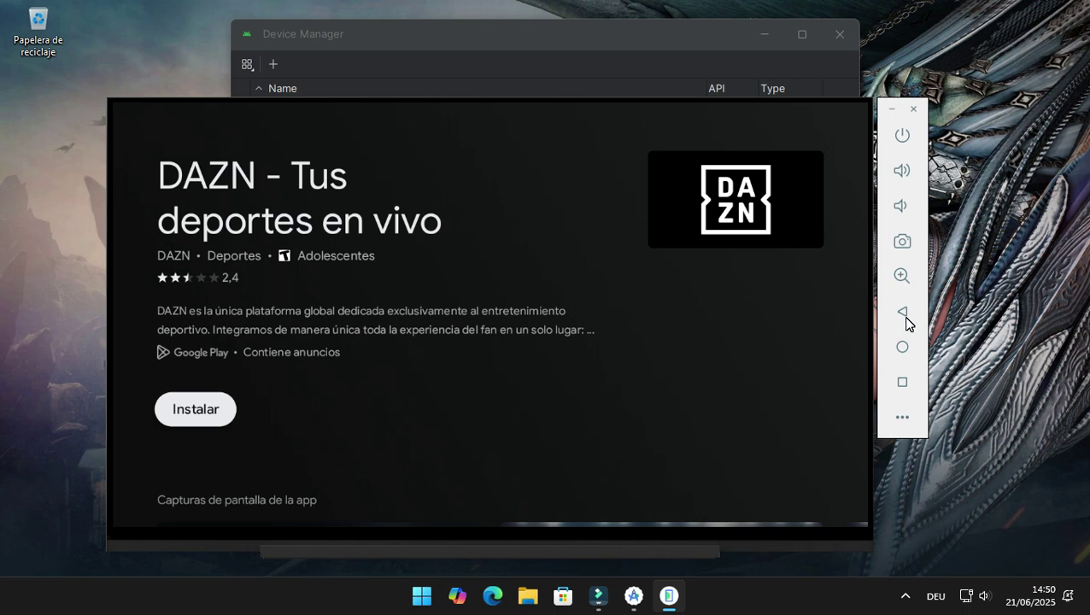
pyautogui.press('Return')
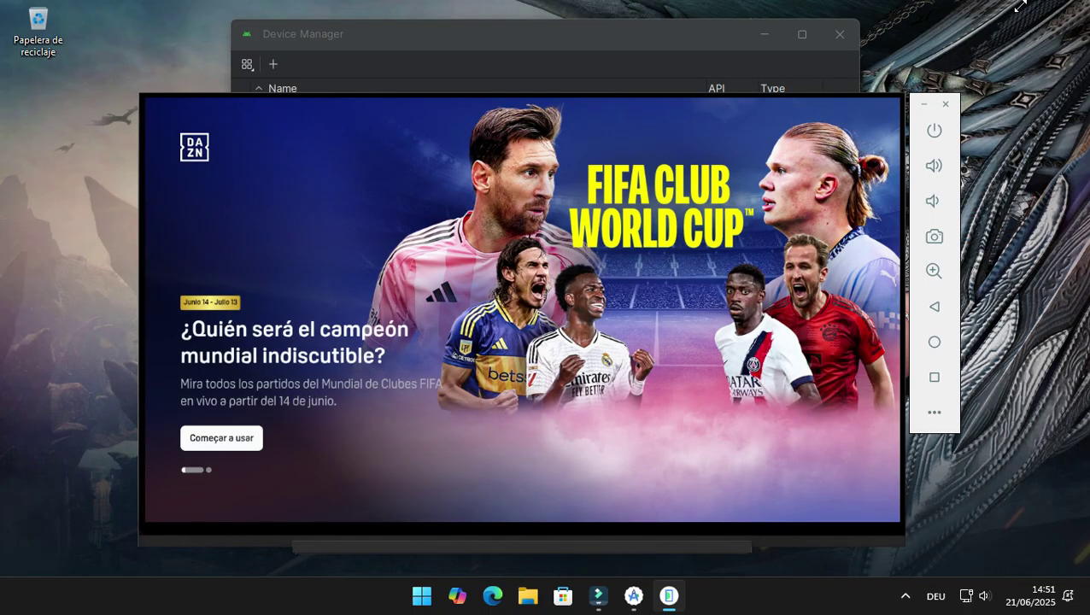
# Enlarge the emulator window to fill most of the desktop and reposition it so its control bar stays accessible
pyautogui.moveTo(1019, 6); pyautogui.dragTo(1019, 6)
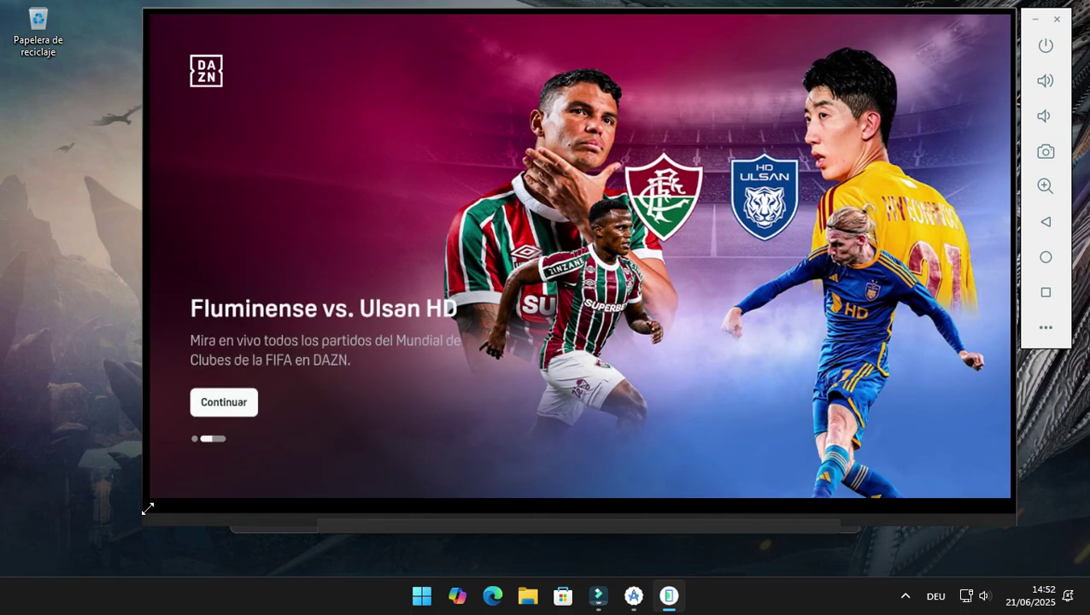
pyautogui.moveTo(82, 554); pyautogui.dragTo(85, 553)
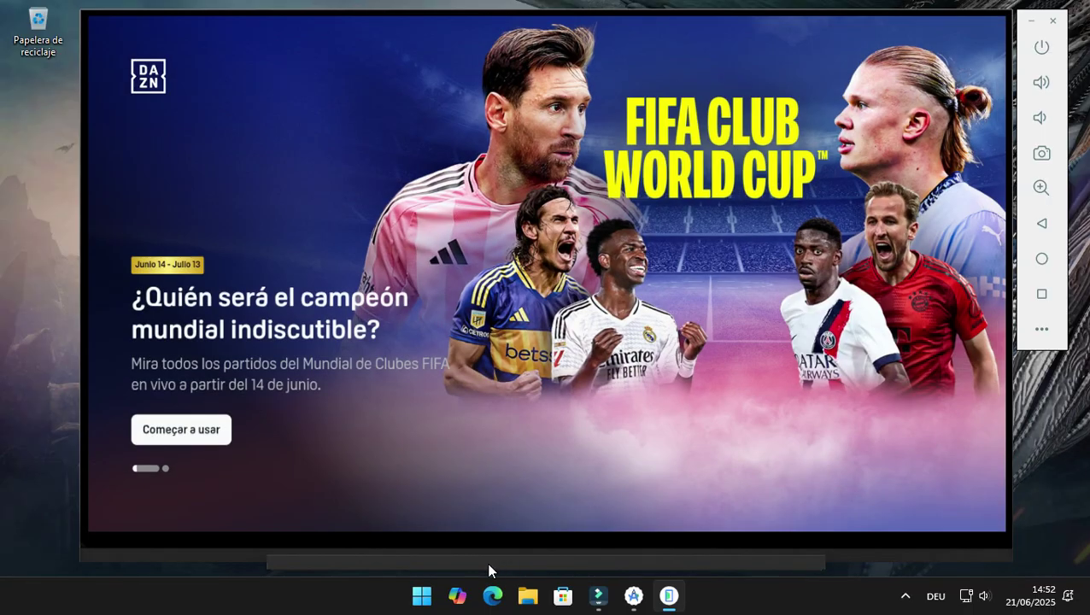
pyautogui.moveTo(521, 560); pyautogui.dragTo(458, 554)
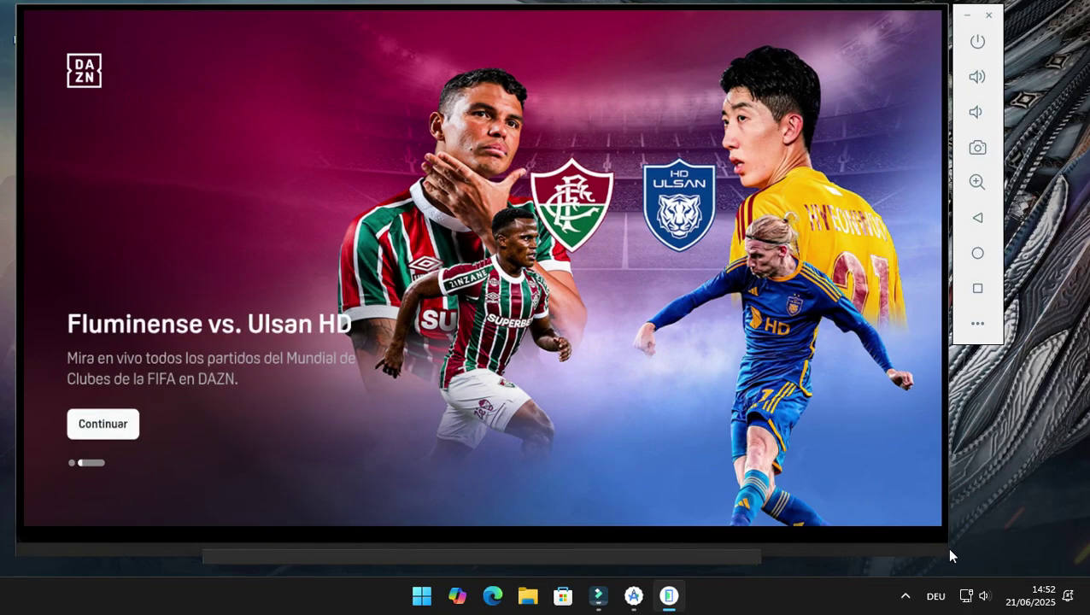
pyautogui.click(949, 550)
pyautogui.moveTo(942, 538); pyautogui.dragTo(975, 540)
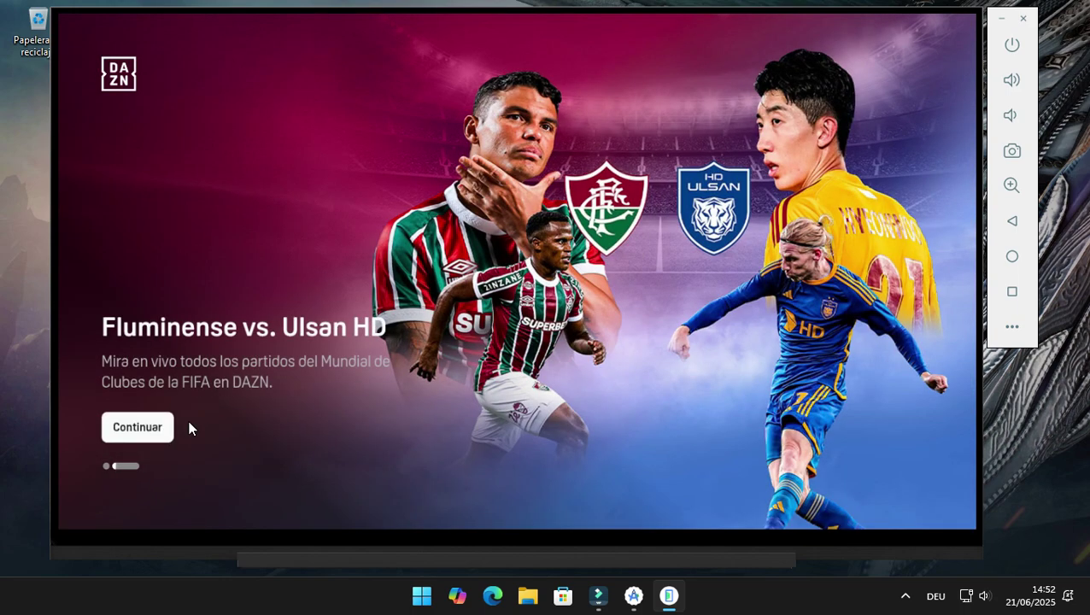
# Continue past DAZN's welcome screen and choose to sign in with the remote control
pyautogui.click(162, 429)
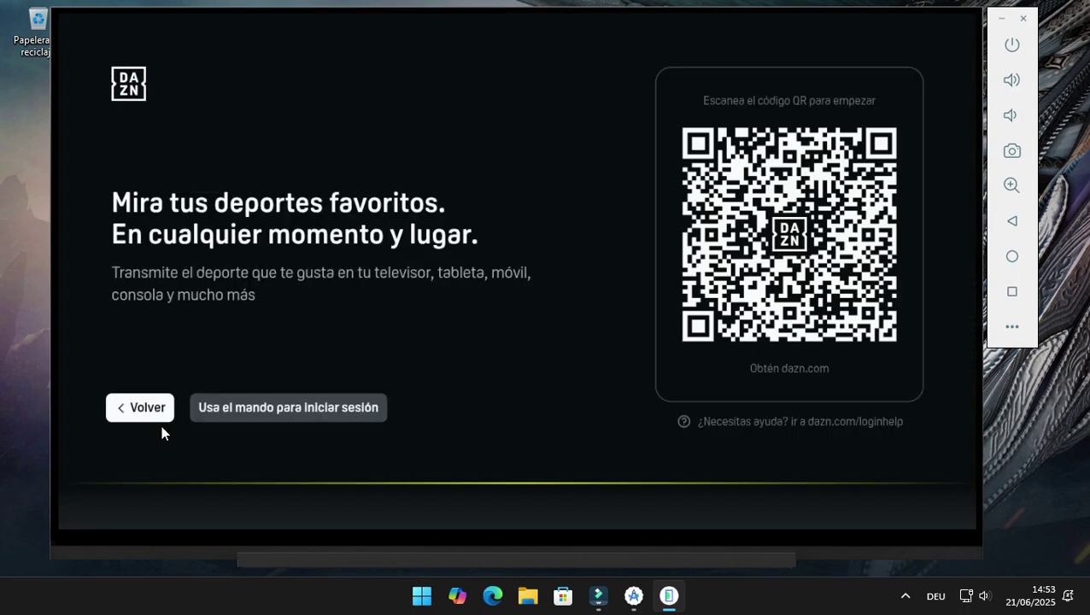
pyautogui.click(234, 416)
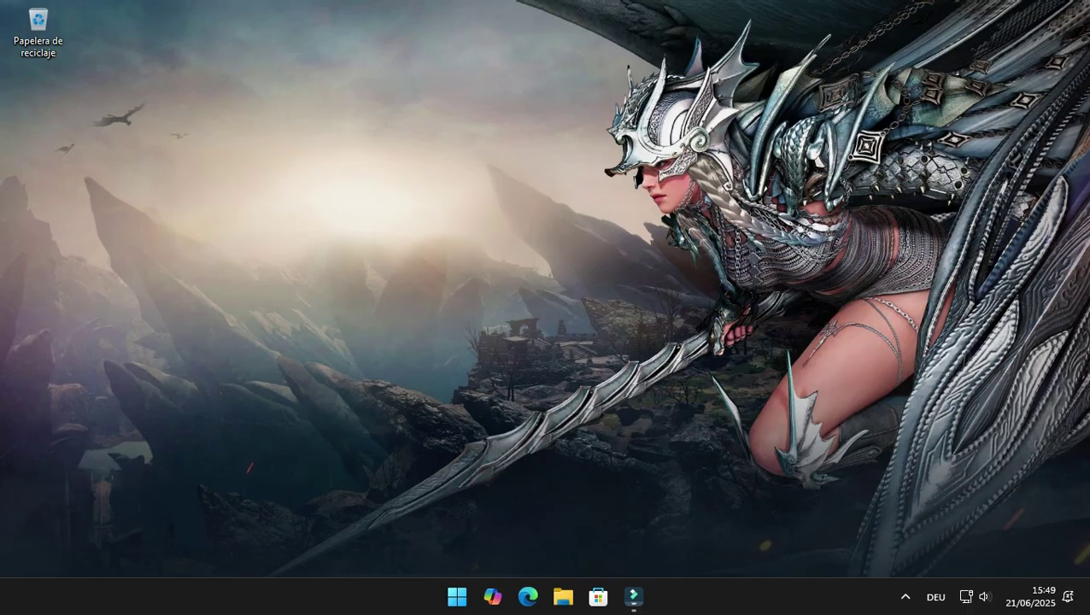
# Search Windows for android and launch Android Studio
pyautogui.click(457, 596)
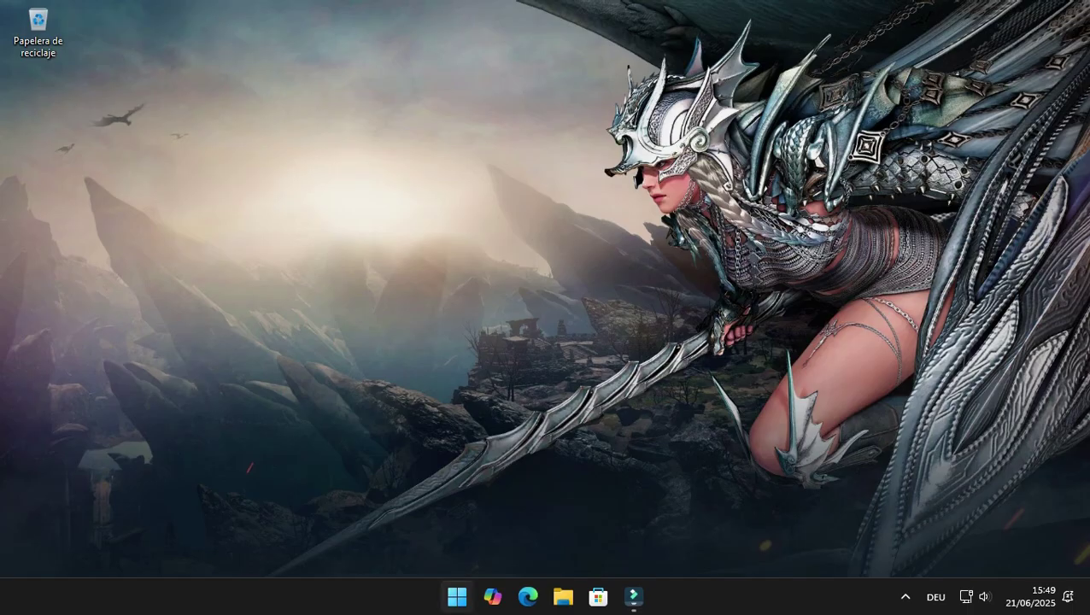
pyautogui.write('android')
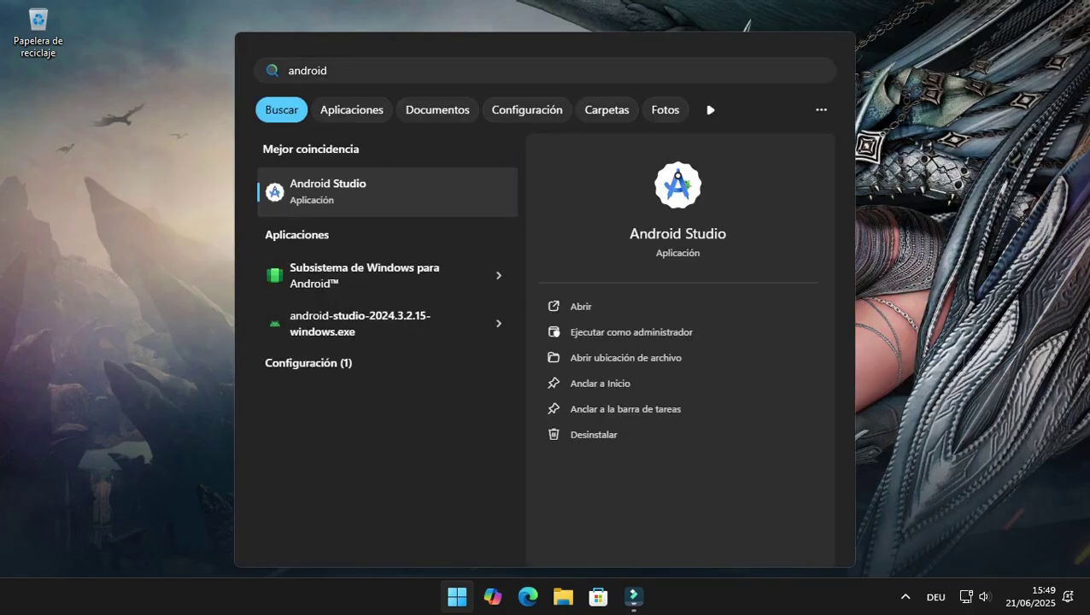
pyautogui.press('Return')
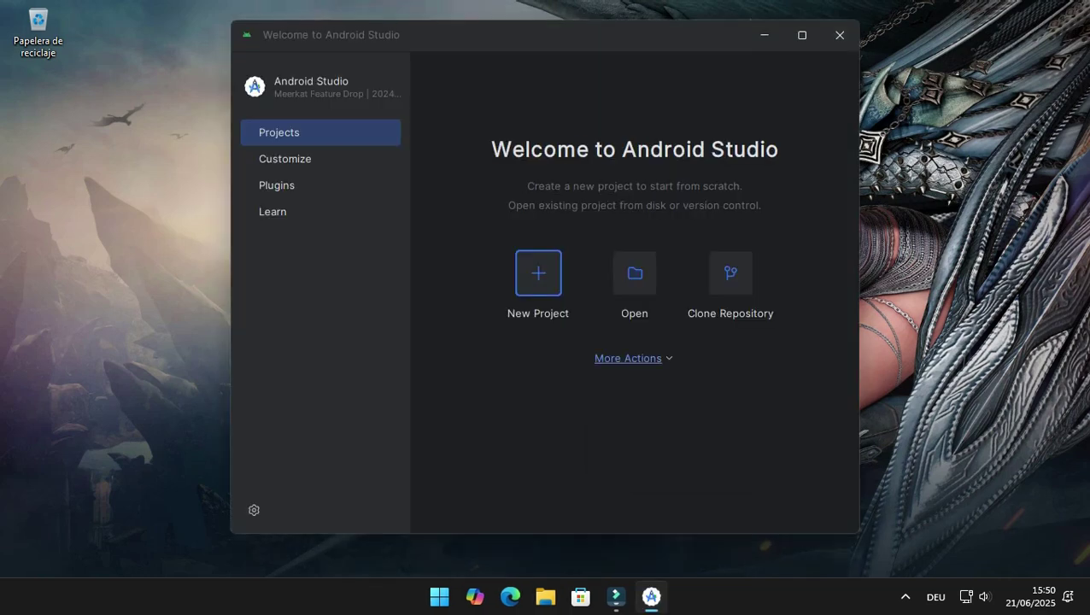
# Open the Virtual Device Manager and launch the Television (720p) virtual device
pyautogui.click(628, 358)
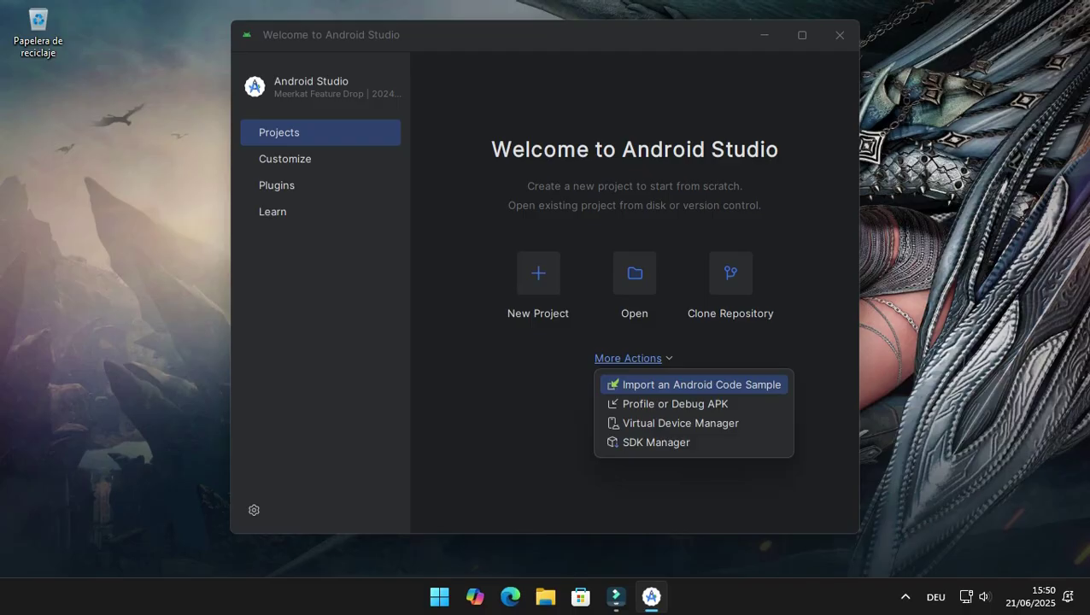
pyautogui.press('Down')
pyautogui.press('Down')
pyautogui.press('Return')
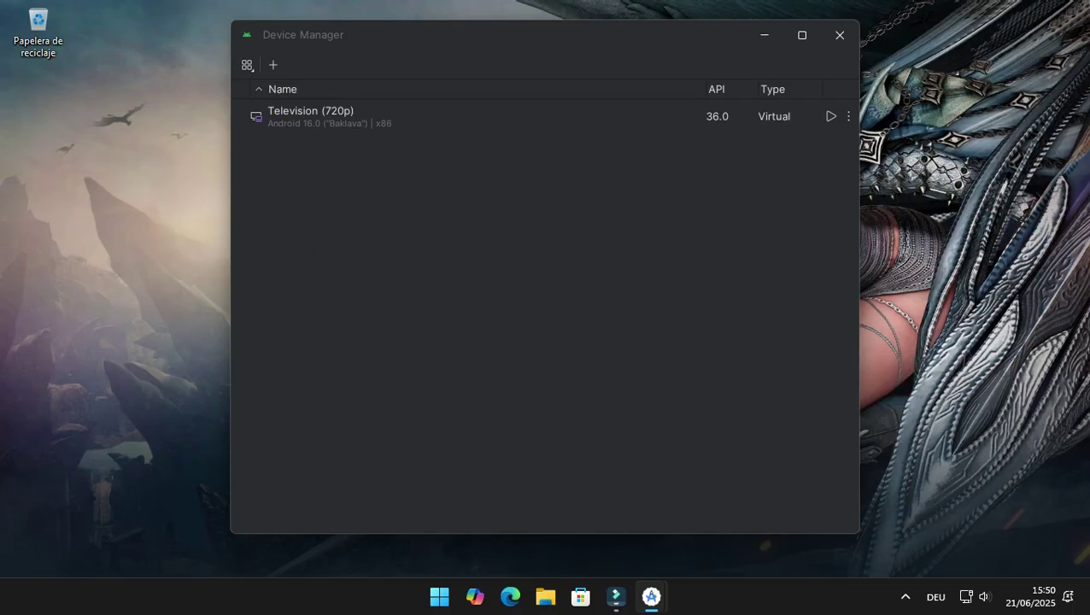
pyautogui.click(830, 116)
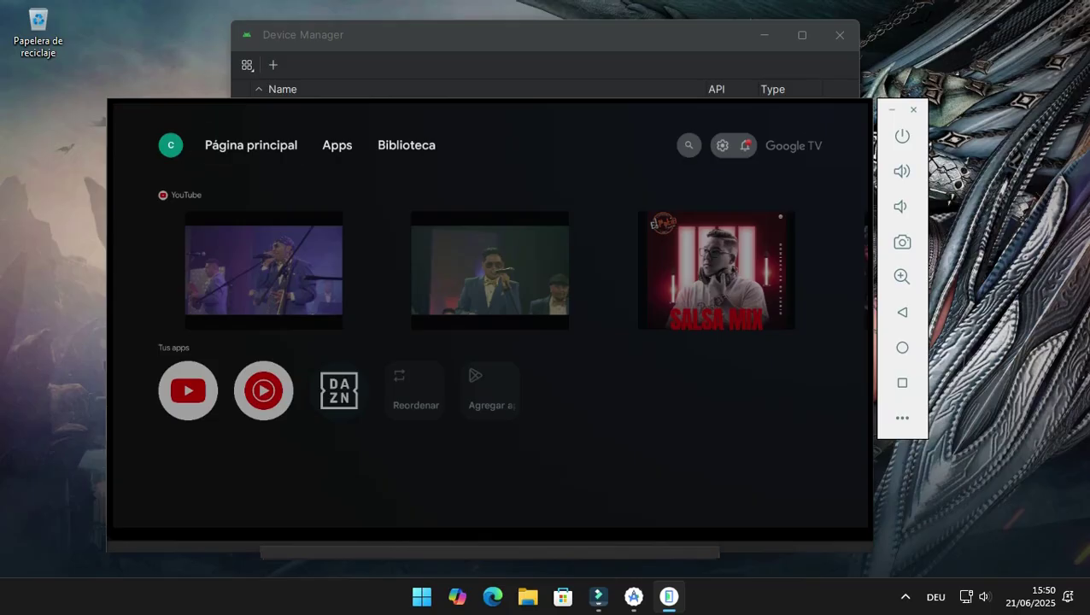
# Open the DAZN app from Tus apps on the Google TV home screen
pyautogui.press('Down')
pyautogui.press('Right')
pyautogui.press('Right')
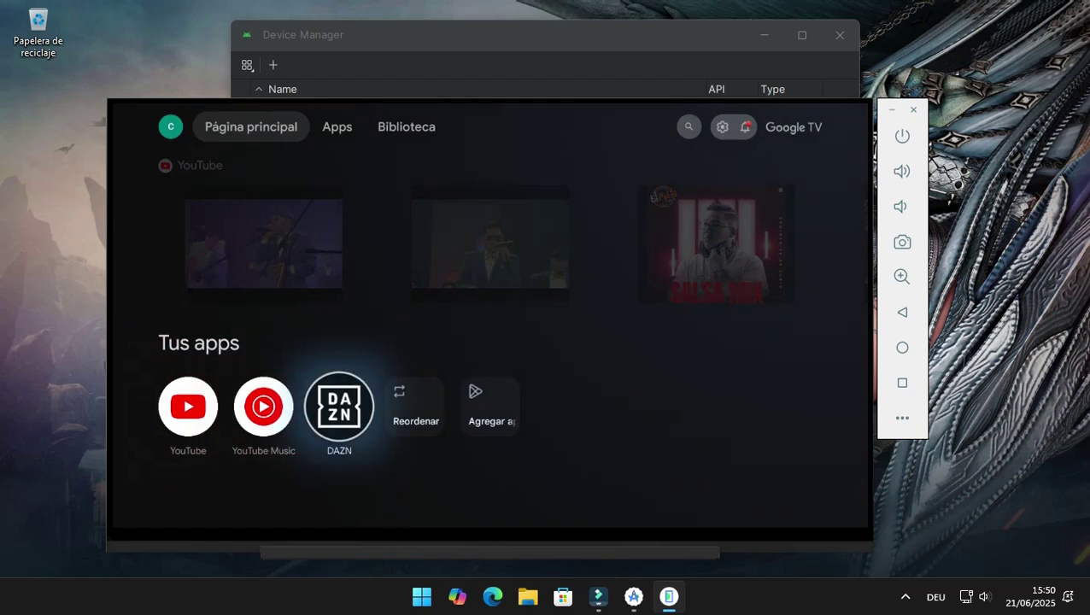
pyautogui.press('Return')
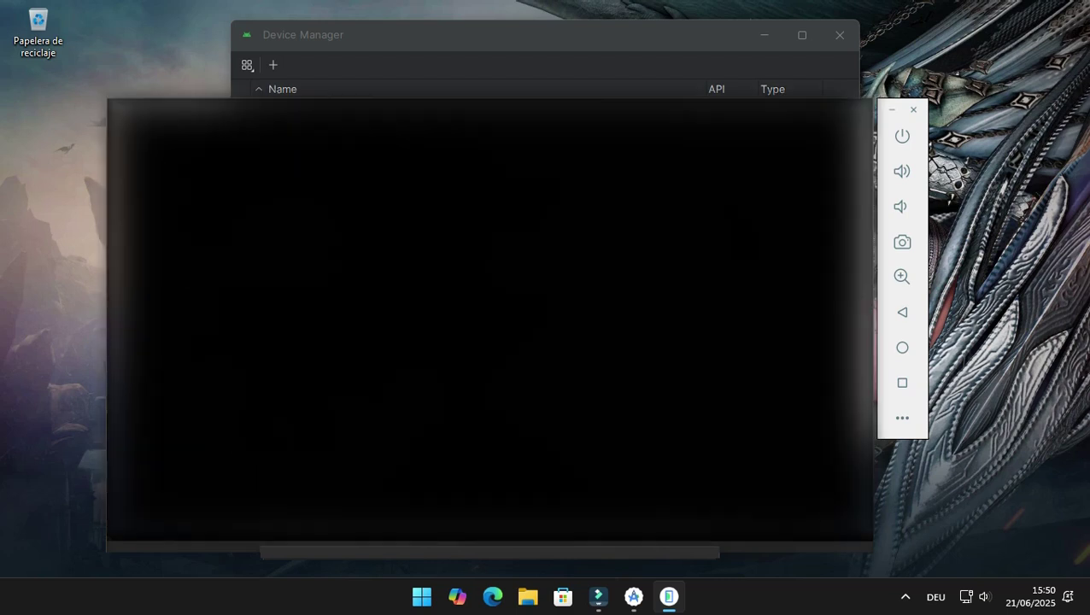